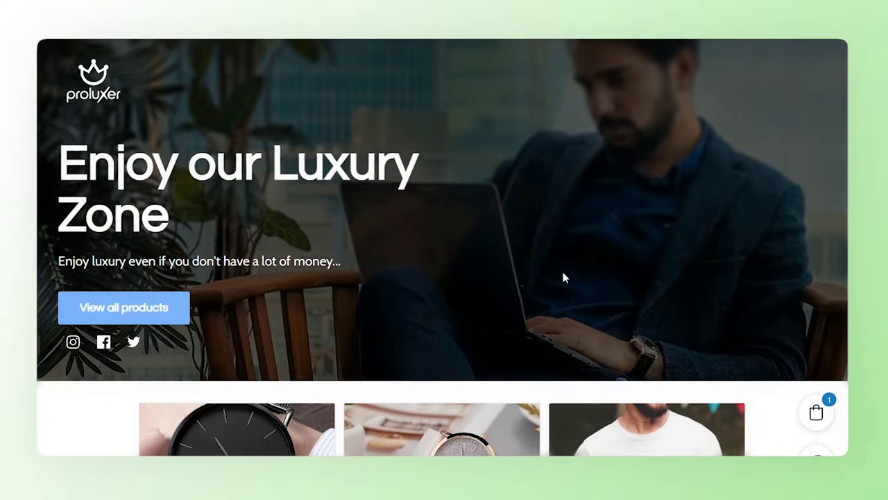
pyautogui.scroll(-1, 563, 278)
pyautogui.scroll(-1, 563, 278)
pyautogui.scroll(-1, 564, 277)
pyautogui.scroll(-1, 563, 278)
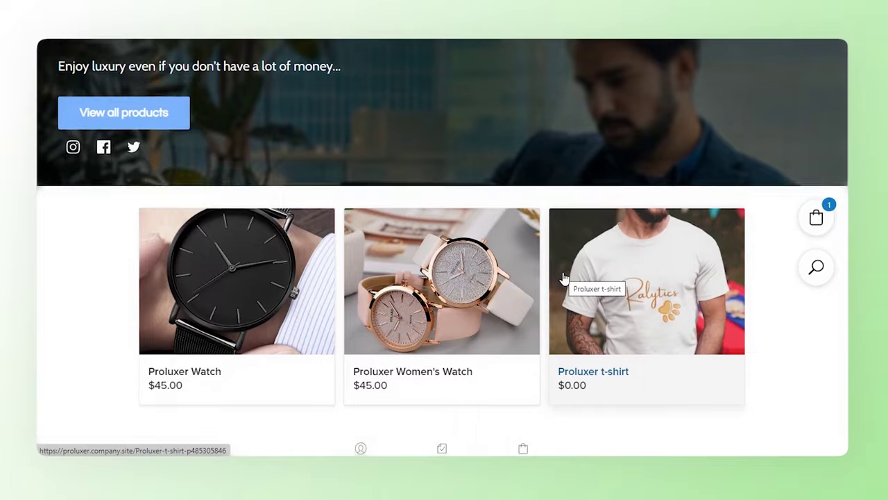
pyautogui.scroll(-1, 564, 277)
pyautogui.scroll(-1, 563, 277)
pyautogui.scroll(-1, 564, 277)
pyautogui.scroll(-1, 563, 278)
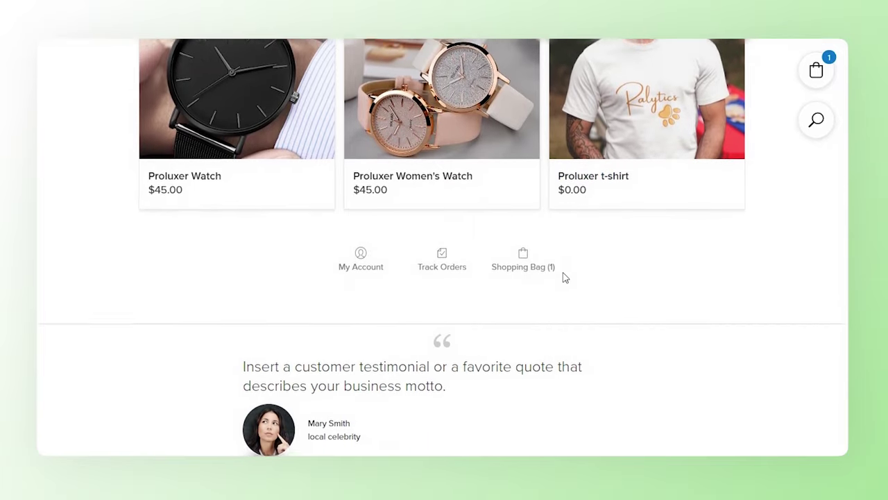
pyautogui.scroll(-1, 563, 278)
pyautogui.scroll(-1, 564, 277)
pyautogui.scroll(-1, 563, 278)
pyautogui.scroll(-1, 563, 277)
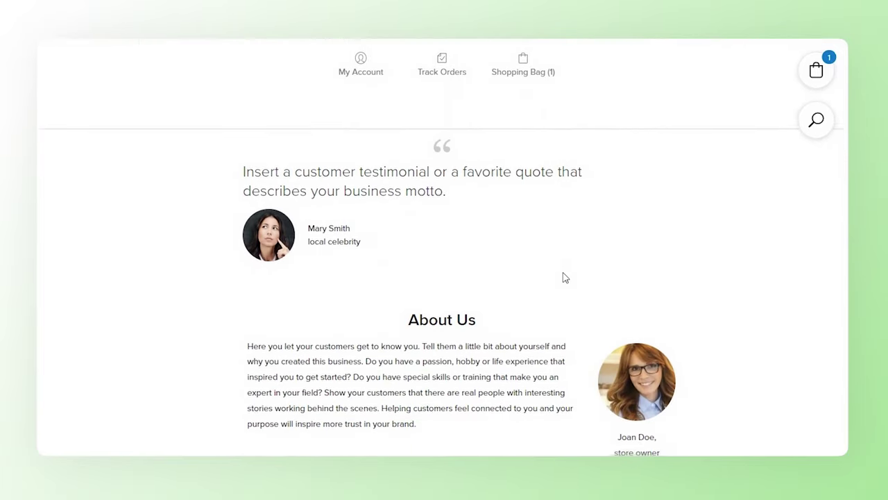
pyautogui.scroll(-1, 563, 278)
pyautogui.scroll(-1, 563, 277)
pyautogui.scroll(-1, 564, 277)
pyautogui.scroll(-1, 563, 278)
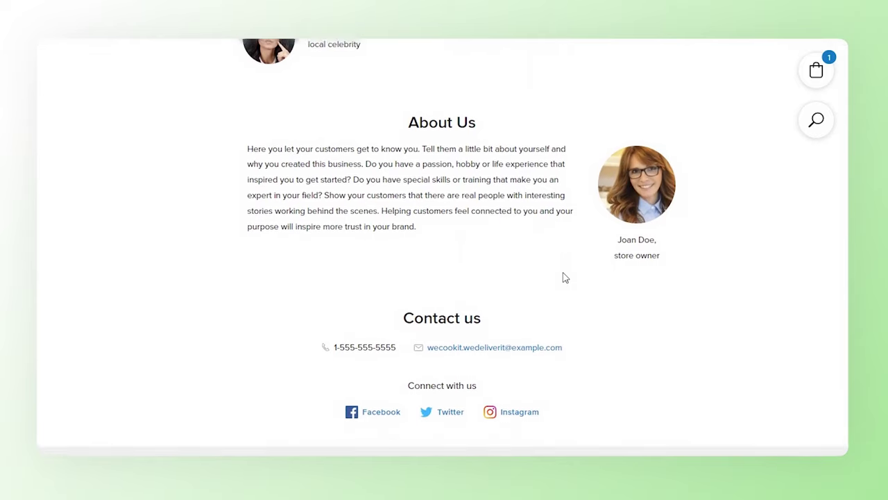
pyautogui.scroll(-1, 563, 278)
pyautogui.scroll(-1, 563, 278)
pyautogui.scroll(-1, 563, 278)
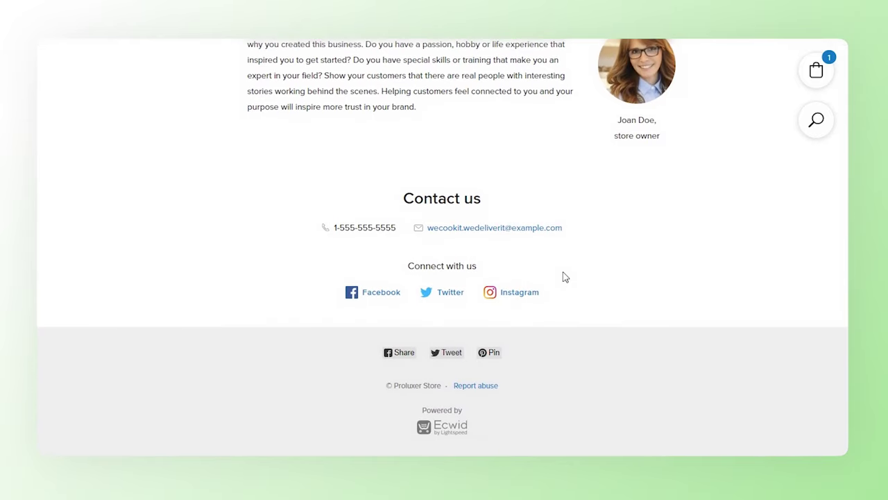
pyautogui.scroll(2, 565, 277)
pyautogui.scroll(6, 565, 277)
pyautogui.scroll(5, 564, 276)
pyautogui.scroll(1, 563, 276)
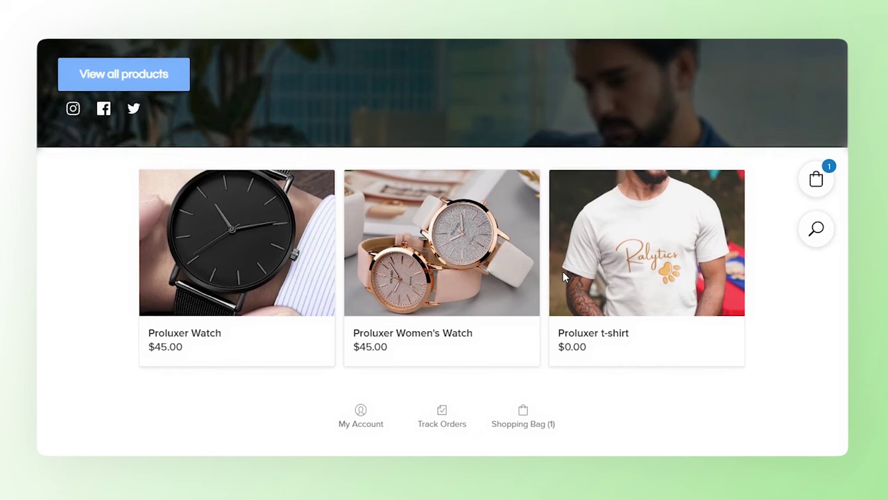
pyautogui.click(482, 258)
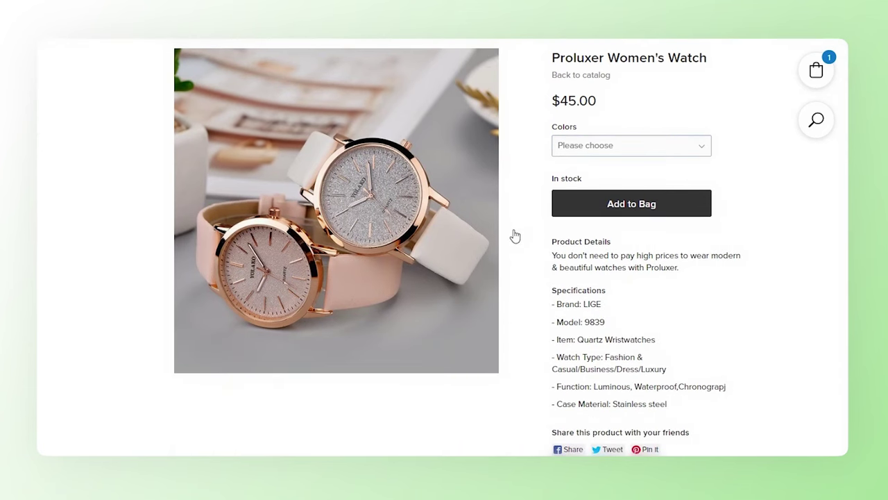
# Step: Choose Rose gold as the watch colour and add it to the bag
pyautogui.click(596, 147)
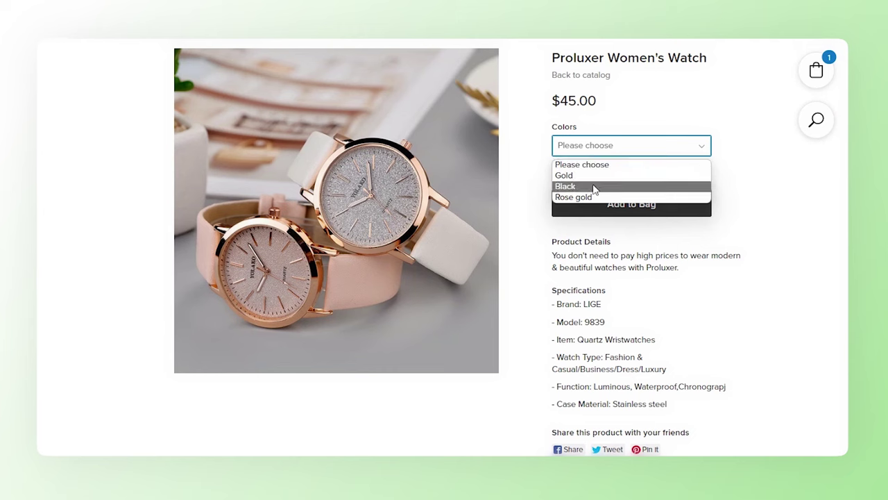
pyautogui.click(585, 198)
pyautogui.click(628, 206)
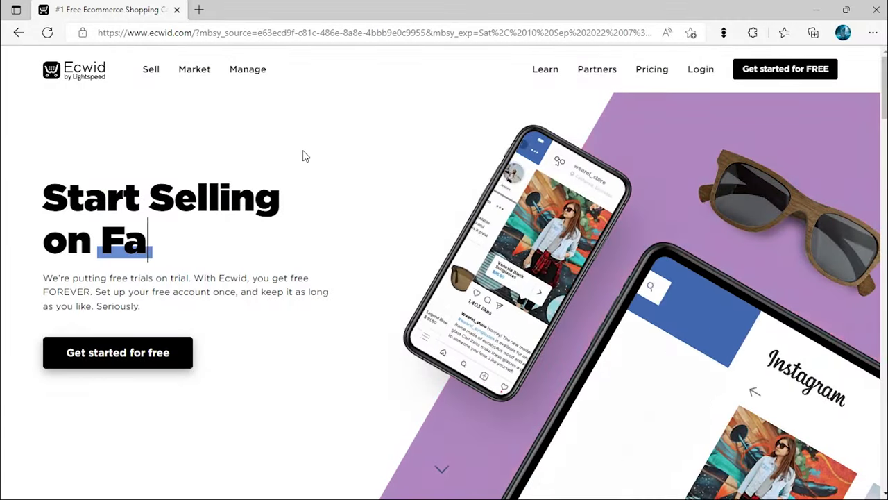
# Step: Scroll the Ecwid home page through Sell anywhere, Grow faster and Manage simply sections
pyautogui.scroll(-1, 314, 163)
pyautogui.scroll(-2, 314, 163)
pyautogui.scroll(-2, 314, 163)
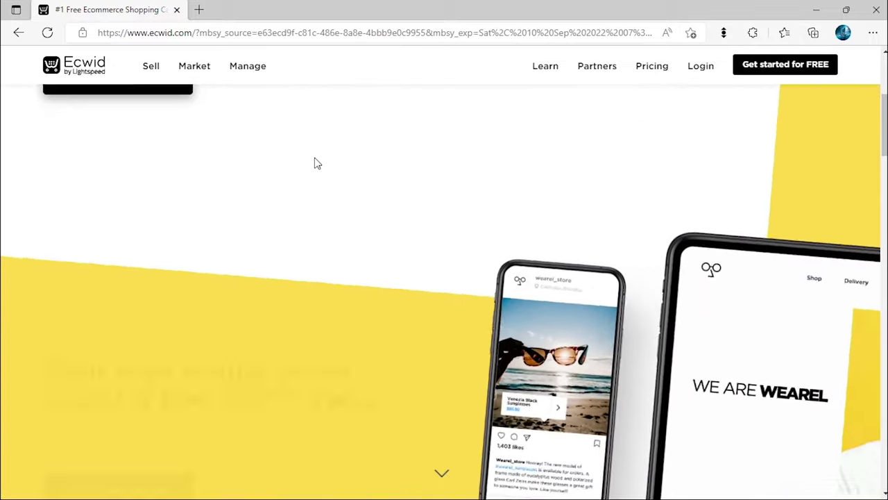
pyautogui.scroll(-2, 314, 163)
pyautogui.scroll(-2, 315, 157)
pyautogui.scroll(-2, 315, 157)
pyautogui.scroll(-2, 314, 156)
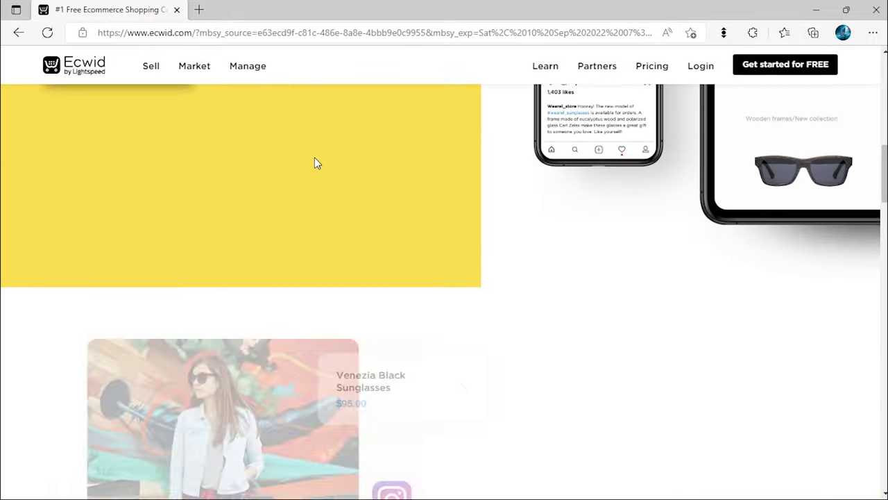
pyautogui.scroll(-2, 314, 157)
pyautogui.scroll(-2, 314, 157)
pyautogui.scroll(-2, 314, 163)
pyautogui.scroll(-2, 314, 163)
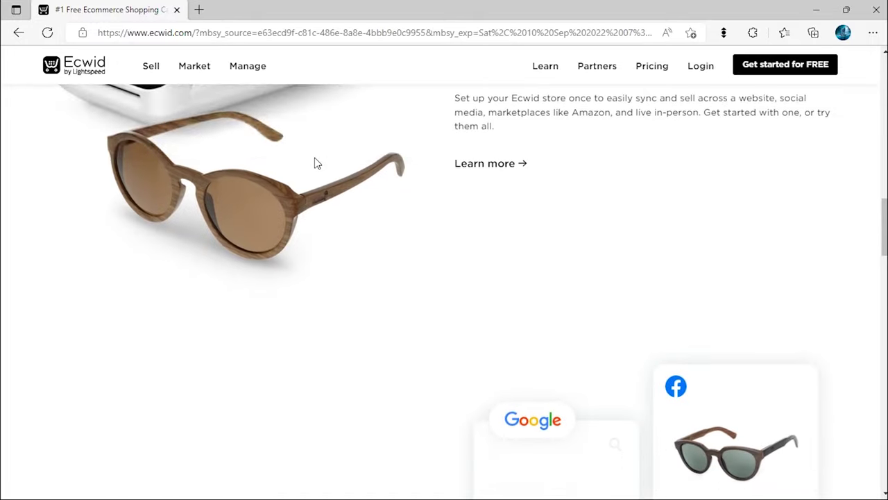
pyautogui.scroll(-2, 314, 163)
pyautogui.scroll(-2, 314, 163)
pyautogui.scroll(-2, 315, 163)
pyautogui.scroll(-2, 314, 163)
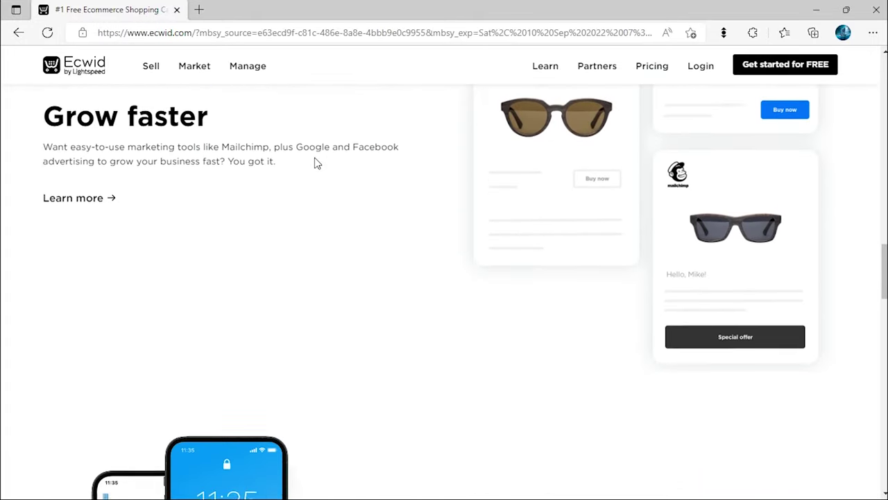
pyautogui.scroll(-2, 314, 163)
pyautogui.scroll(-2, 314, 163)
pyautogui.scroll(-2, 314, 163)
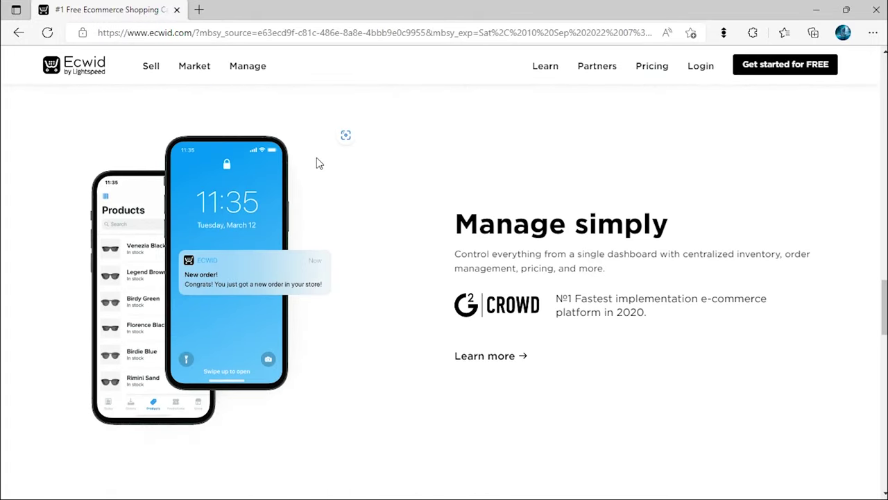
# Step: Review the Free, Venture, Business and Unlimited plans on Pricing, then start a free store
pyautogui.click(650, 67)
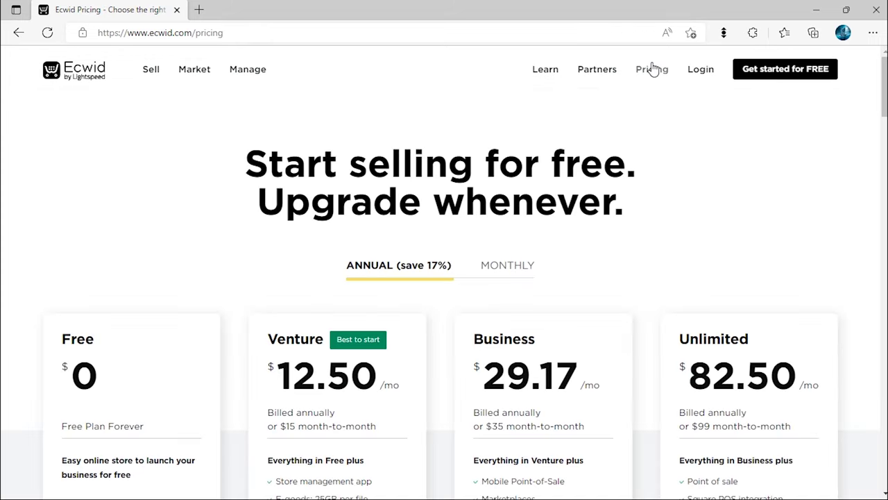
pyautogui.scroll(-2, 650, 68)
pyautogui.scroll(-1, 651, 67)
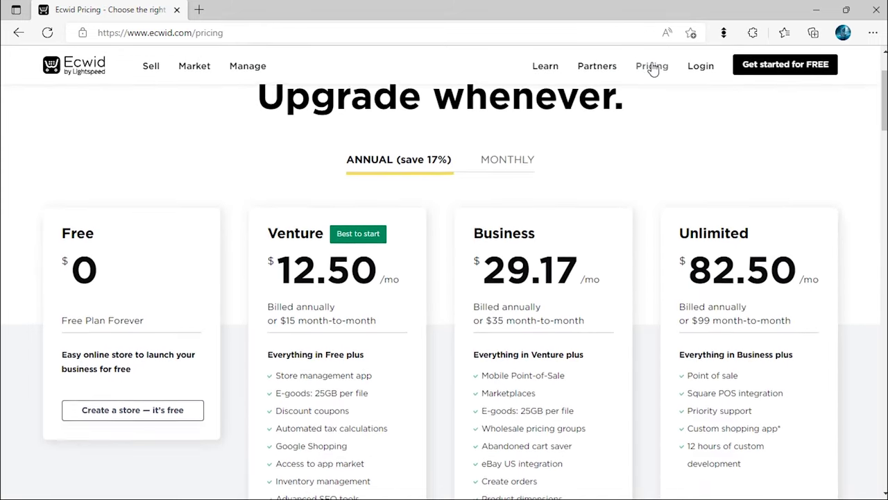
pyautogui.scroll(-2, 653, 69)
pyautogui.scroll(-1, 652, 70)
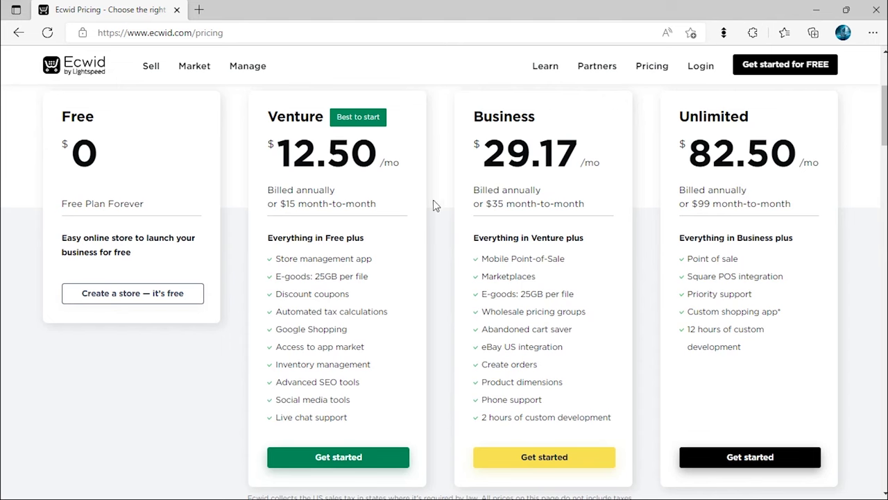
pyautogui.click(186, 294)
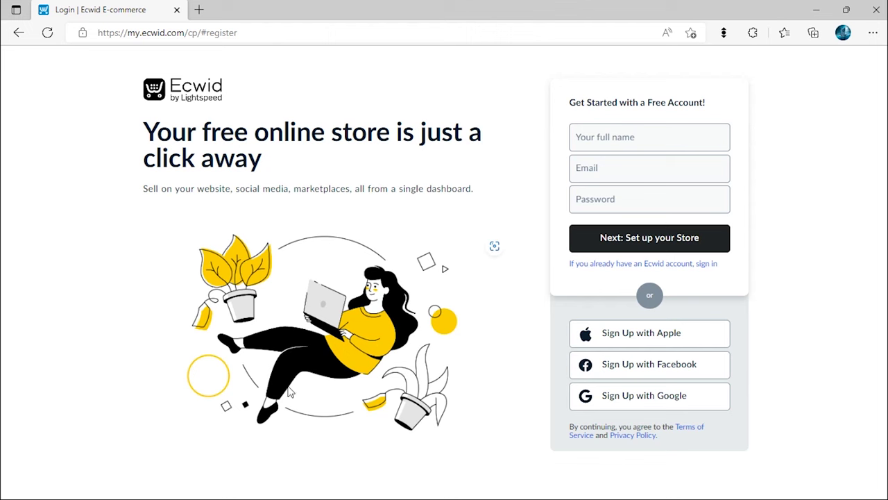
# Step: Sign up with Google using the chosen Google account to reach registration step 1
pyautogui.click(593, 407)
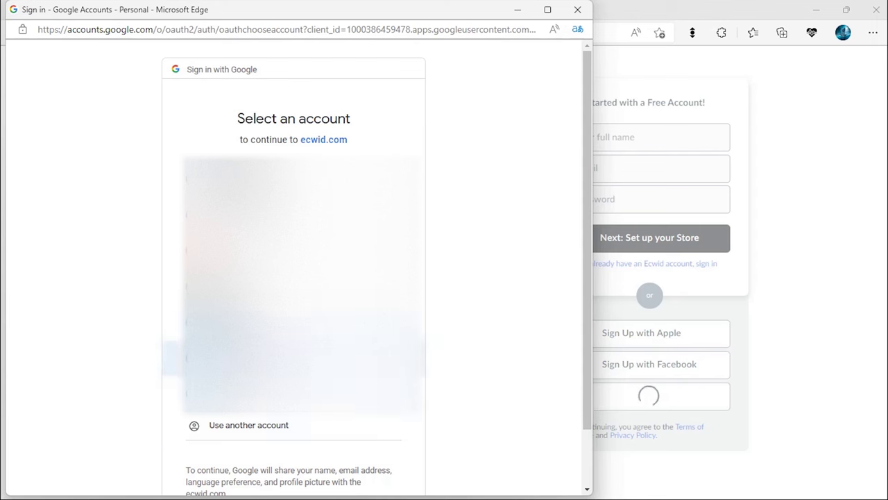
pyautogui.click(263, 364)
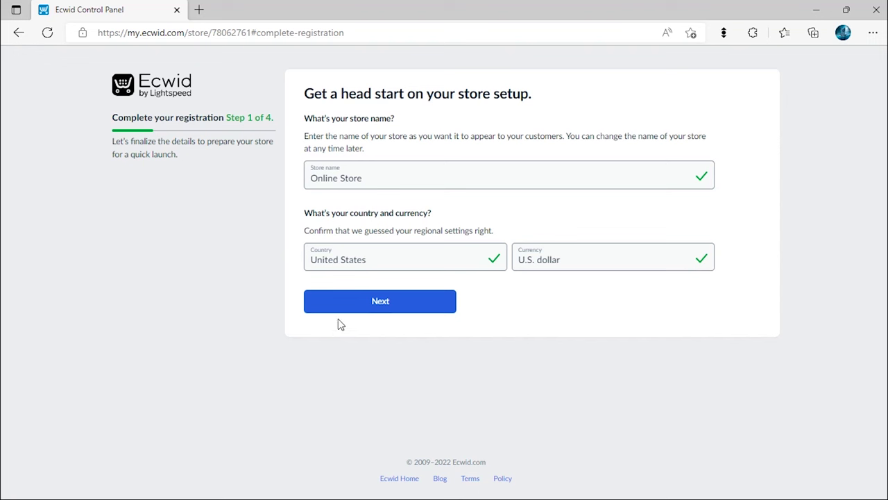
# Step: Name the store 'Proluxer Store' on registration step 1
pyautogui.tripleClick(409, 175)
pyautogui.write('Proluxer Store')
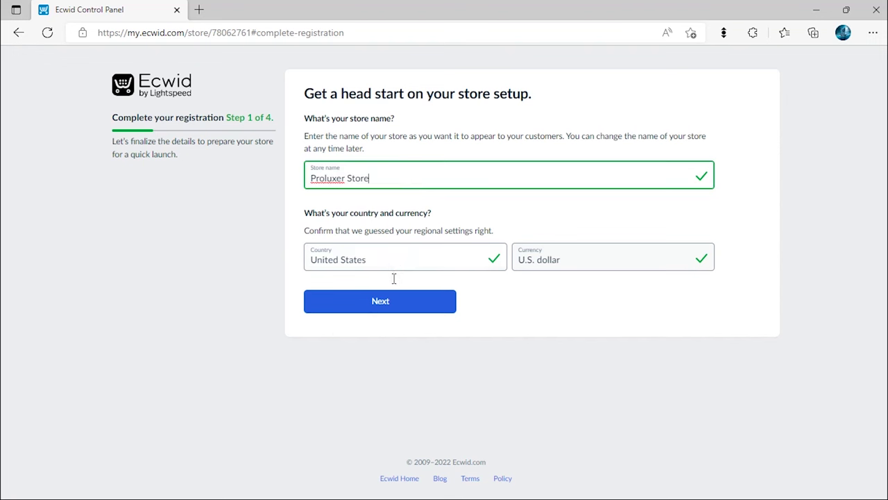
pyautogui.click(388, 305)
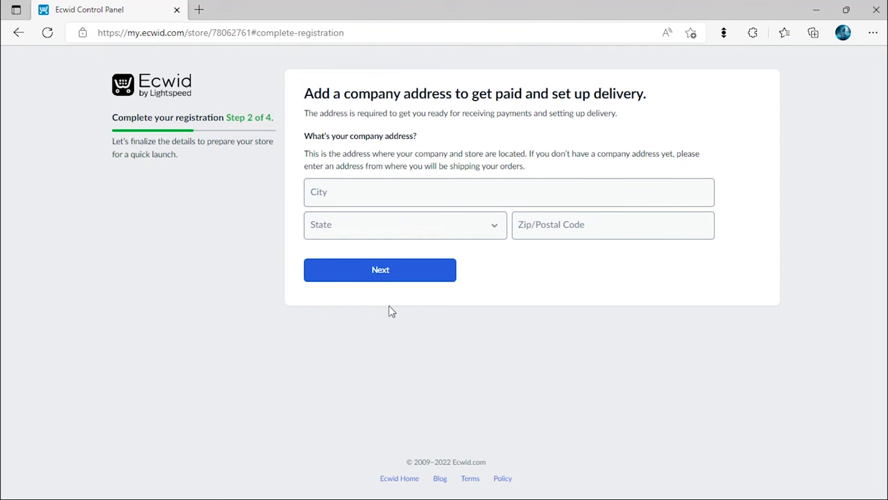
# Step: Enter the company address: city New York, state New York, postal code 14925
pyautogui.click(348, 191)
pyautogui.write('New York')
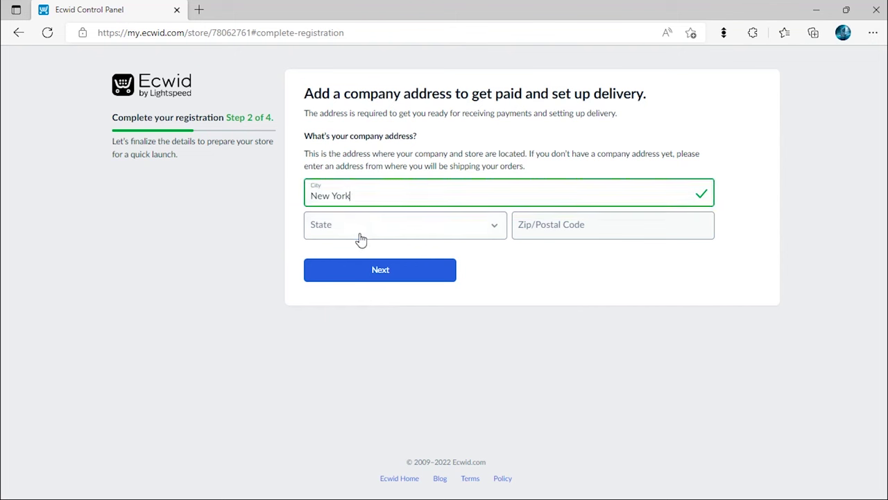
pyautogui.click(361, 235)
pyautogui.scroll(-3, 369, 285)
pyautogui.scroll(-3, 369, 288)
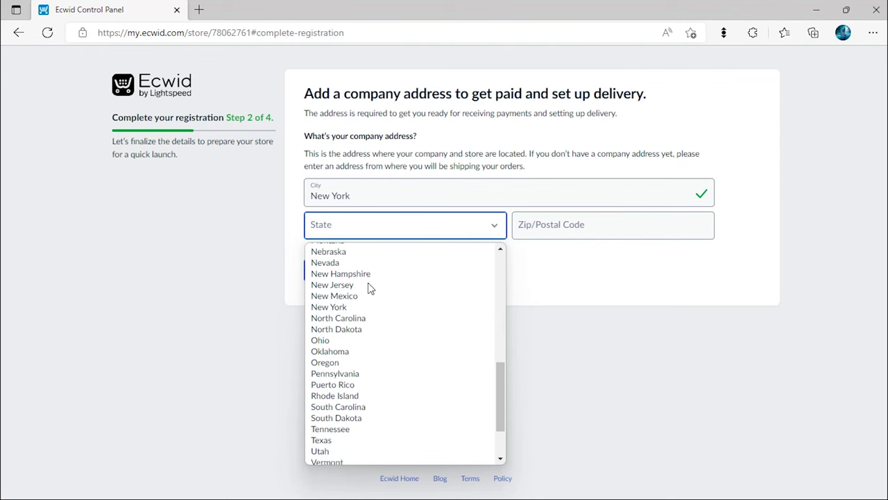
pyautogui.click(369, 307)
pyautogui.click(542, 237)
pyautogui.write('14925')
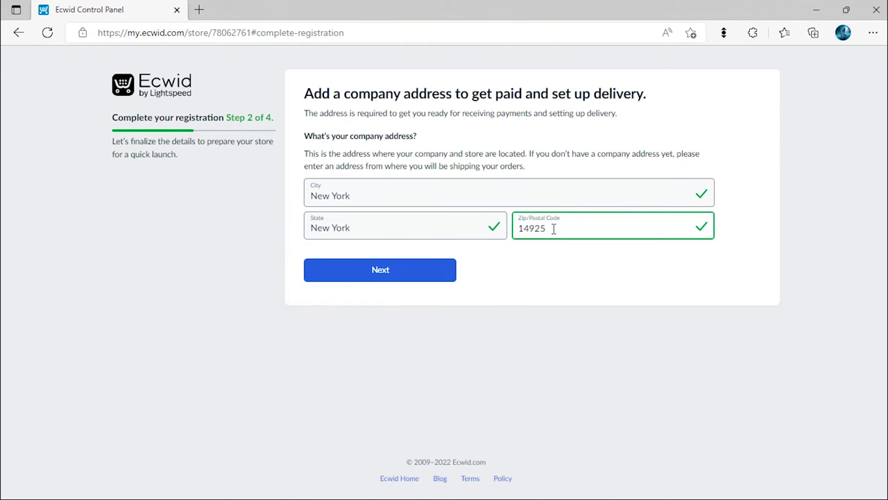
pyautogui.click(387, 271)
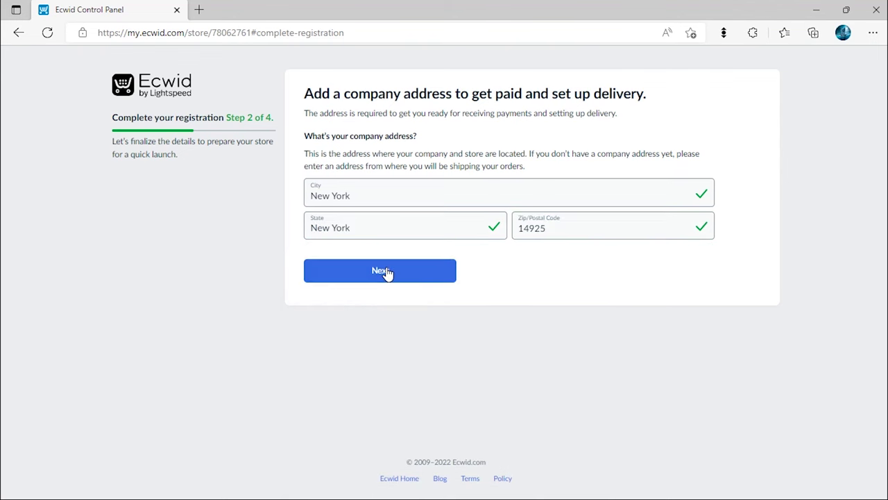
# Step: Answer just getting started, Apparel/Shoes/Accessories, not for a client, then the website question to finish
pyautogui.click(393, 166)
pyautogui.click(392, 192)
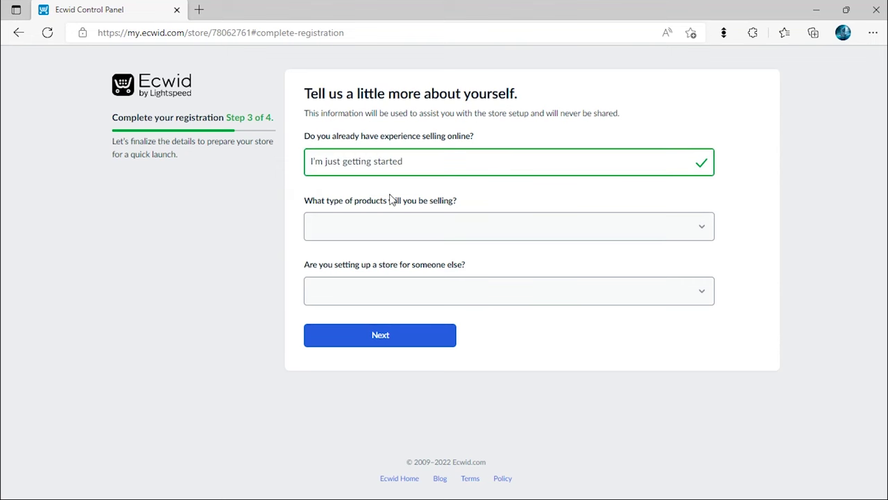
pyautogui.click(392, 226)
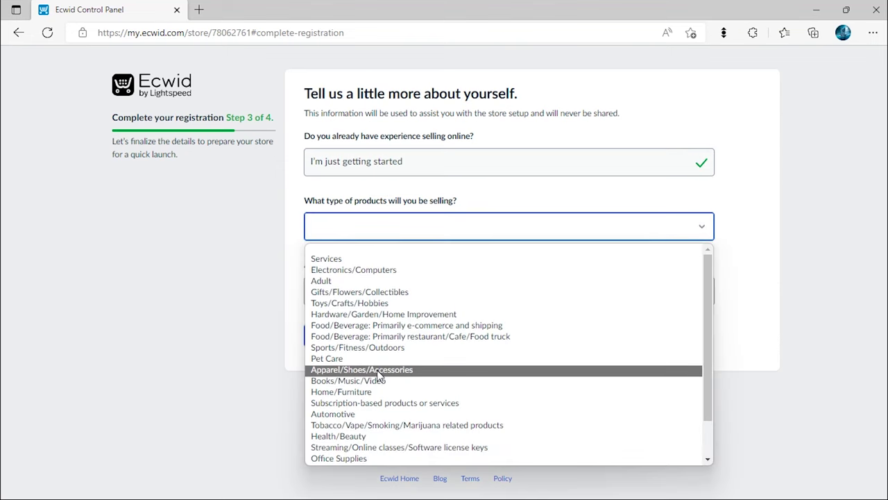
pyautogui.click(380, 367)
pyautogui.click(384, 299)
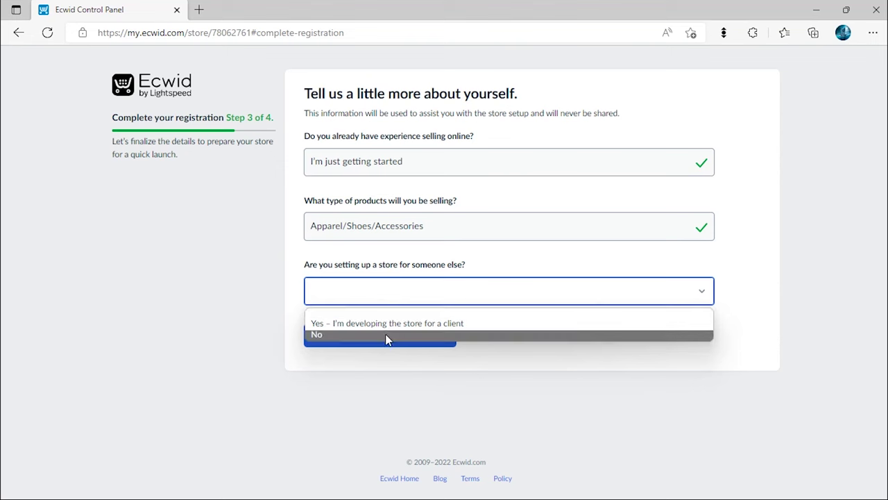
pyautogui.click(387, 336)
pyautogui.click(386, 336)
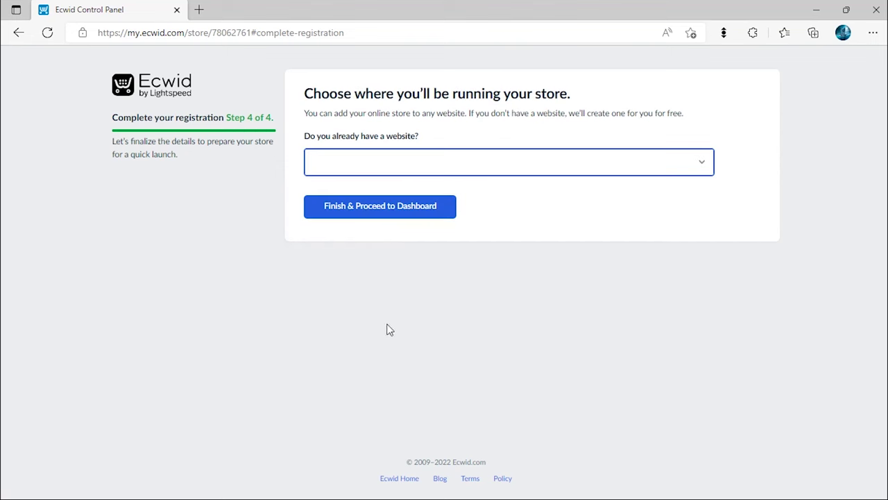
pyautogui.click(402, 170)
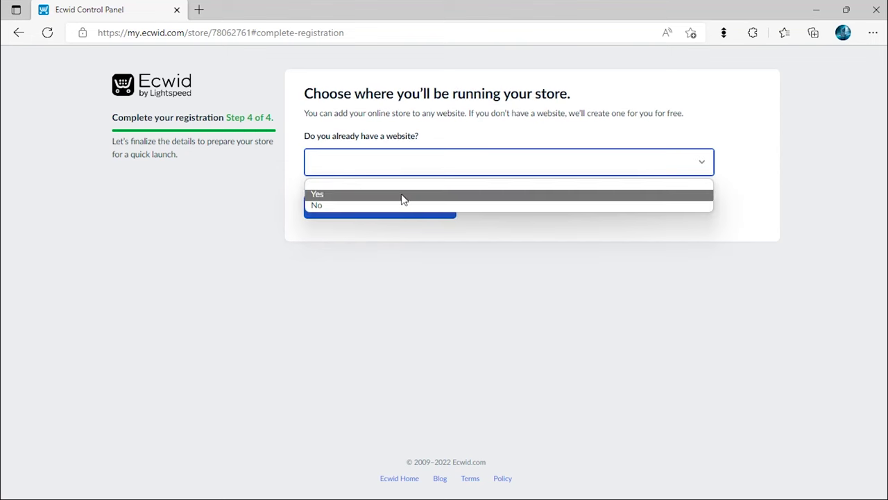
pyautogui.click(401, 219)
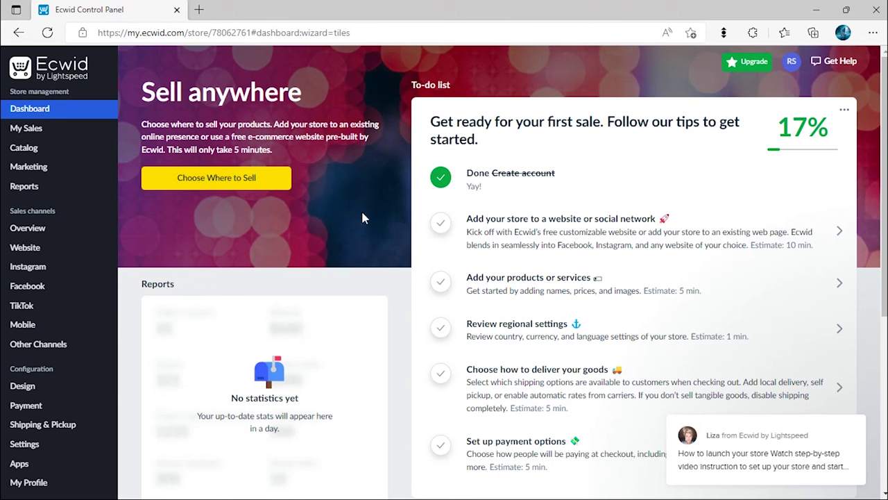
# Step: Open the store72062761.company.site preview from Website and scroll down to its footer
pyautogui.click(59, 252)
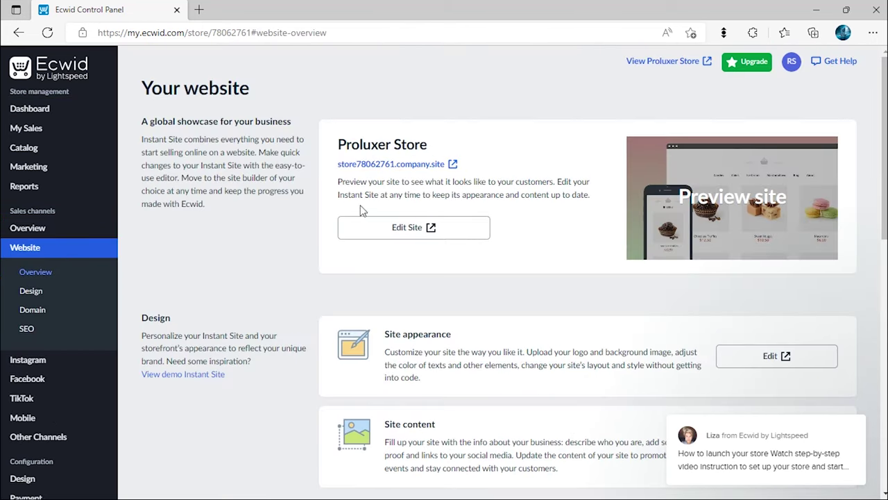
pyautogui.click(408, 164)
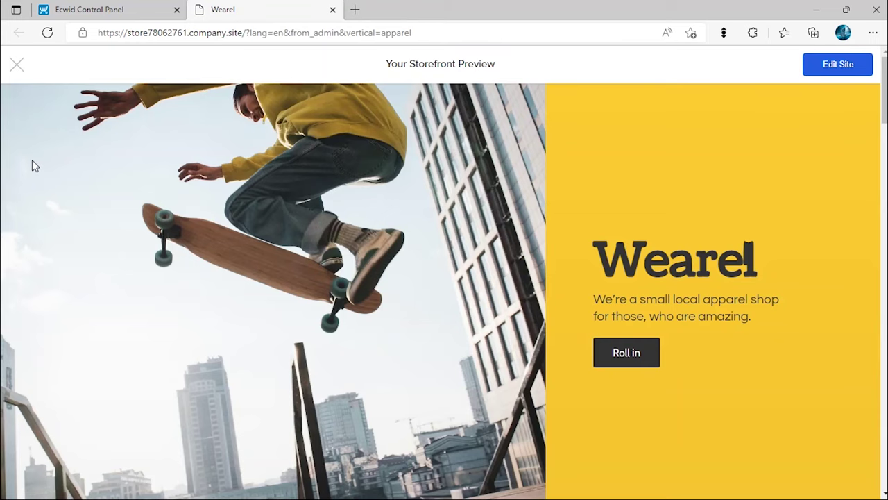
pyautogui.scroll(-1, 32, 161)
pyautogui.scroll(-1, 32, 161)
pyautogui.scroll(-1, 31, 161)
pyautogui.scroll(-1, 32, 161)
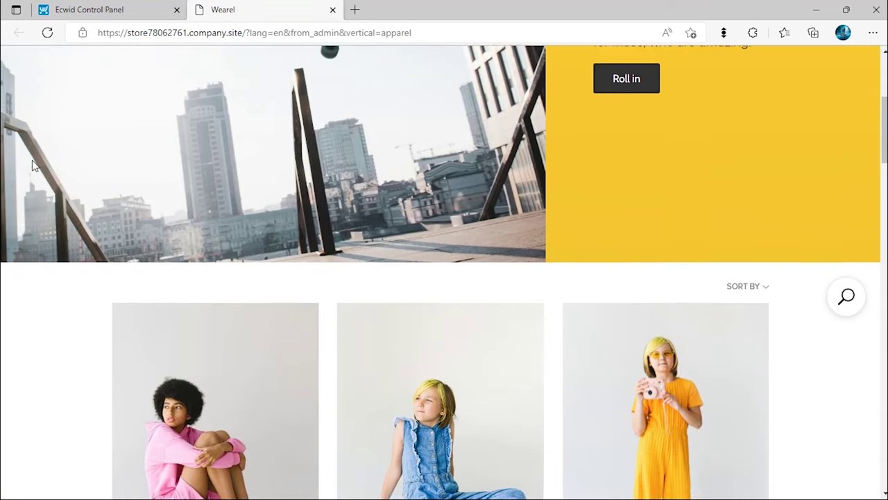
pyautogui.scroll(-1, 31, 165)
pyautogui.scroll(-1, 32, 165)
pyautogui.scroll(-1, 32, 165)
pyautogui.scroll(-1, 32, 166)
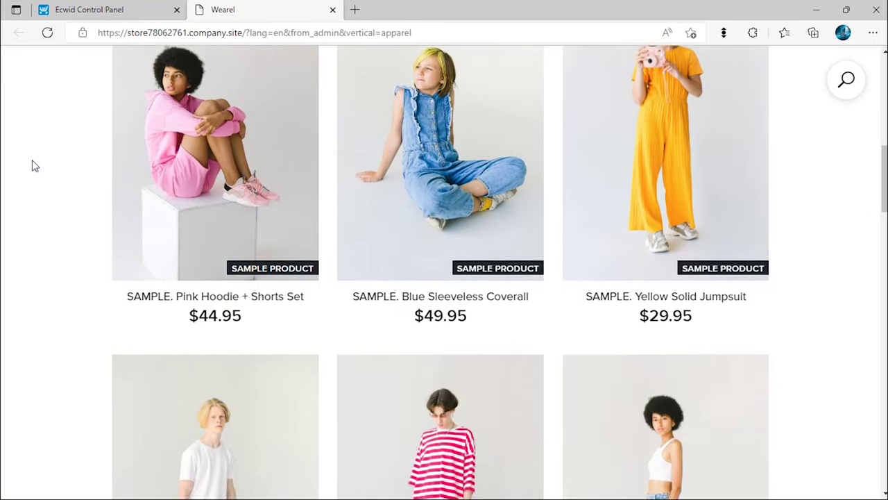
pyautogui.scroll(-1, 32, 165)
pyautogui.scroll(-1, 32, 165)
pyautogui.scroll(-1, 32, 165)
pyautogui.scroll(-1, 32, 165)
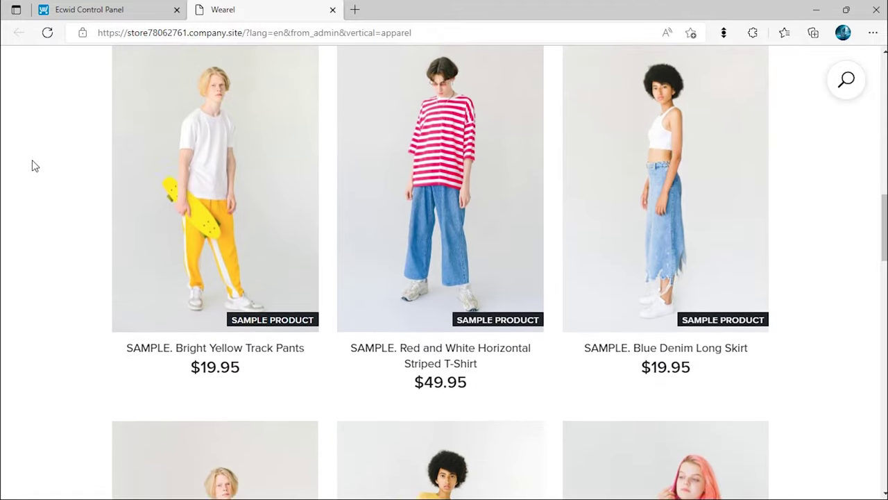
pyautogui.scroll(-1, 32, 165)
pyautogui.scroll(-1, 32, 165)
pyautogui.scroll(-1, 32, 165)
pyautogui.scroll(-1, 32, 165)
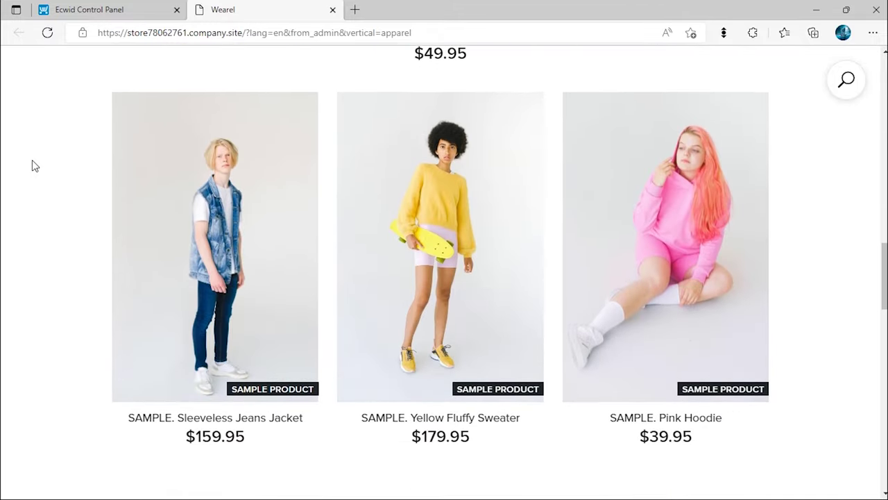
pyautogui.scroll(-1, 32, 165)
pyautogui.scroll(-1, 32, 165)
pyautogui.scroll(-1, 32, 165)
pyautogui.scroll(-1, 32, 165)
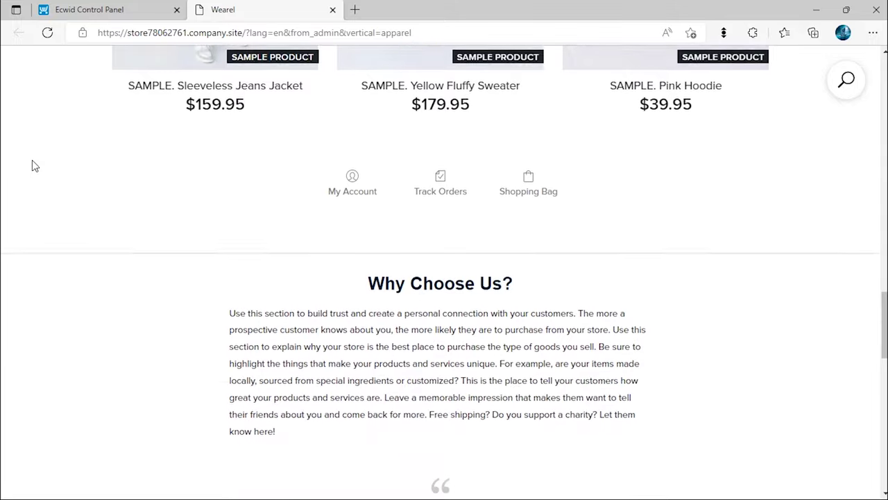
pyautogui.scroll(-1, 32, 166)
pyautogui.scroll(-1, 32, 165)
pyautogui.scroll(-1, 31, 165)
pyautogui.scroll(-1, 32, 165)
pyautogui.scroll(-1, 32, 166)
pyautogui.scroll(-1, 32, 165)
pyautogui.scroll(-1, 32, 165)
pyautogui.scroll(-1, 32, 165)
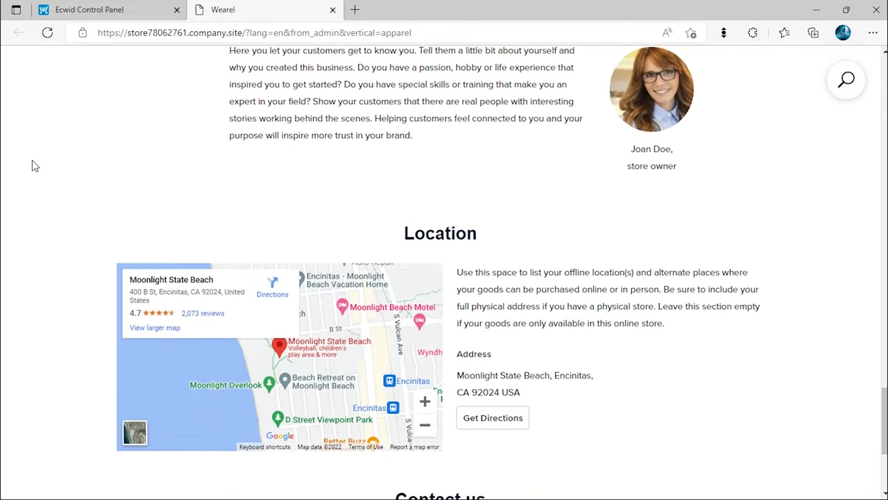
pyautogui.scroll(-1, 32, 165)
pyautogui.scroll(-1, 32, 165)
pyautogui.scroll(-1, 32, 165)
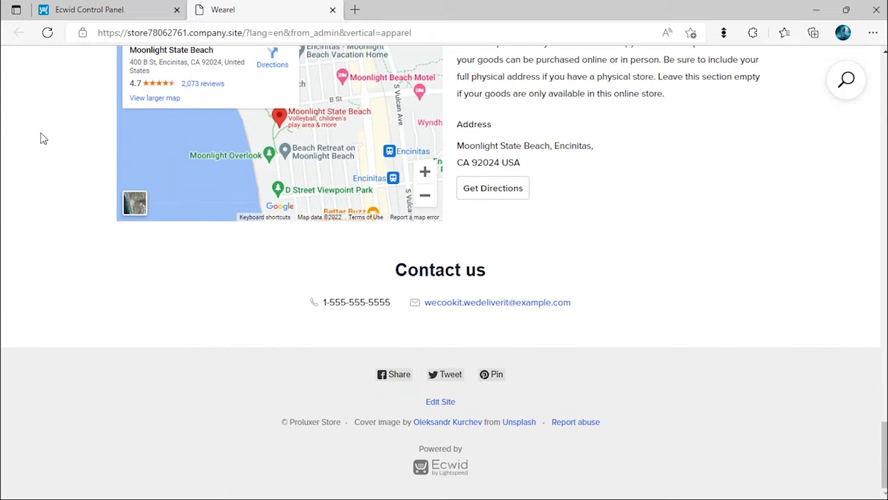
# Step: Select all nine sample products in Catalog > Products and delete them
pyautogui.click(95, 14)
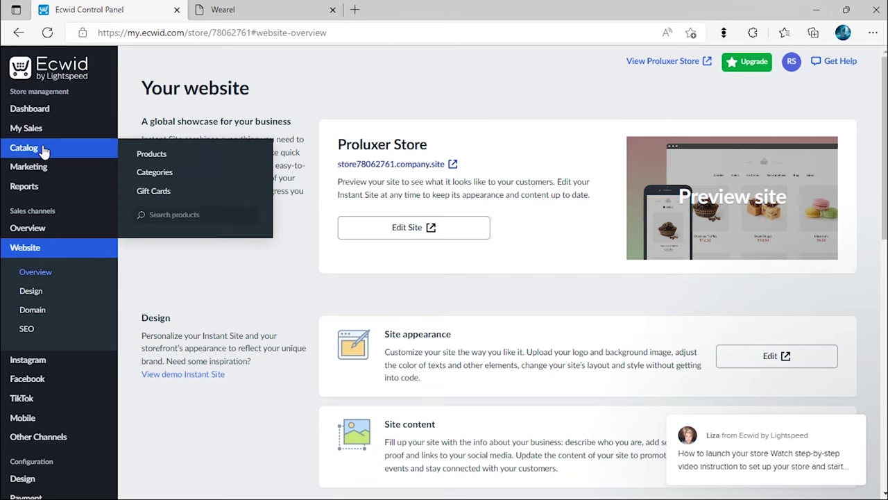
pyautogui.moveTo(42, 147)
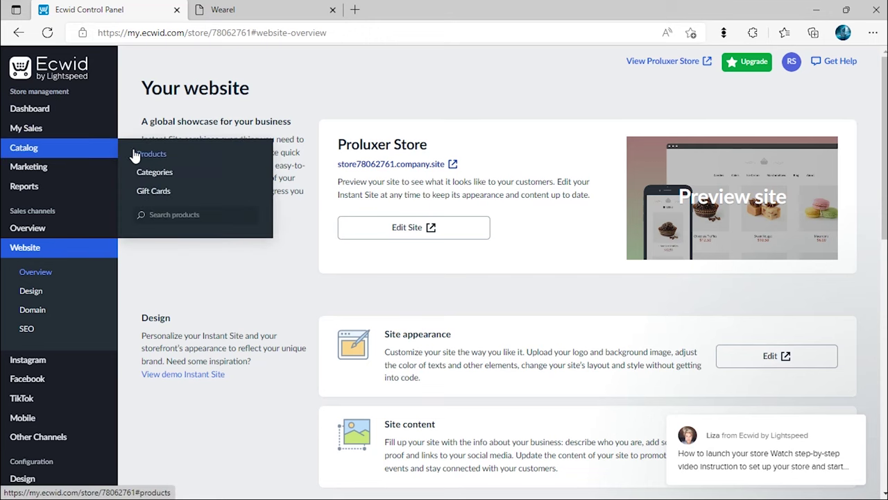
pyautogui.click(154, 154)
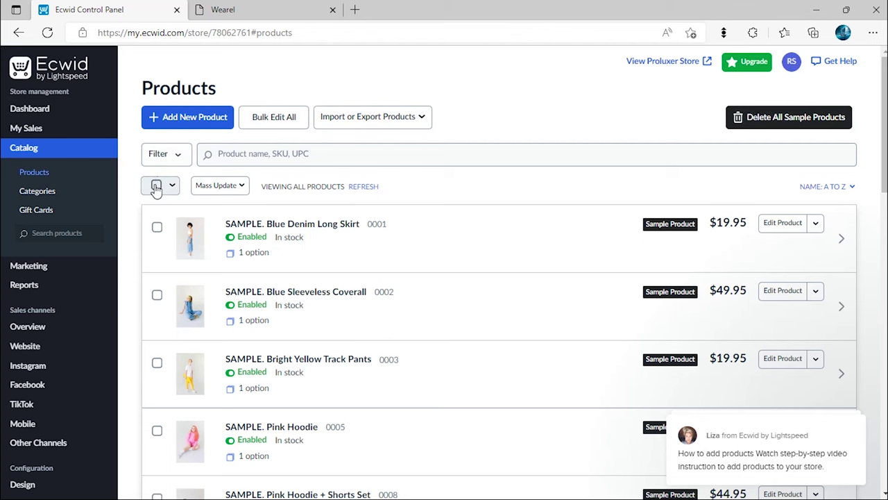
pyautogui.click(156, 185)
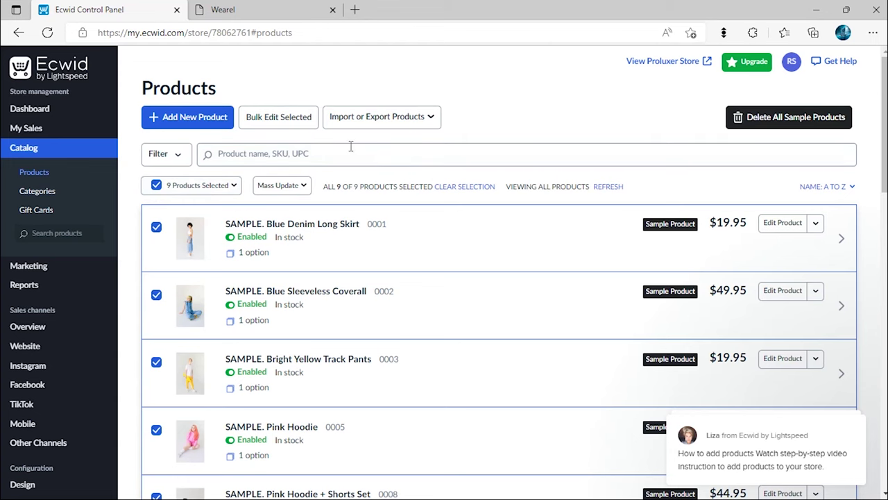
pyautogui.click(738, 122)
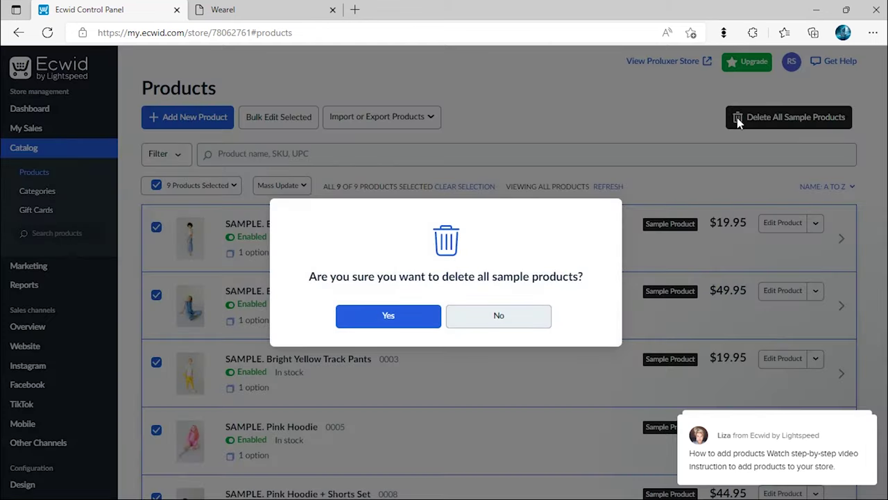
pyautogui.click(408, 321)
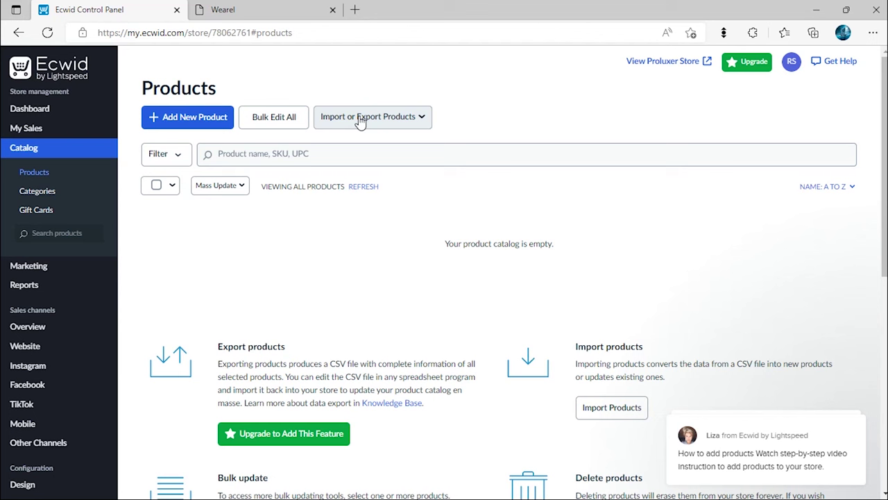
# Step: Create a new product with photos 04 IMG and 06 IMG, the wrist photo first
pyautogui.click(194, 123)
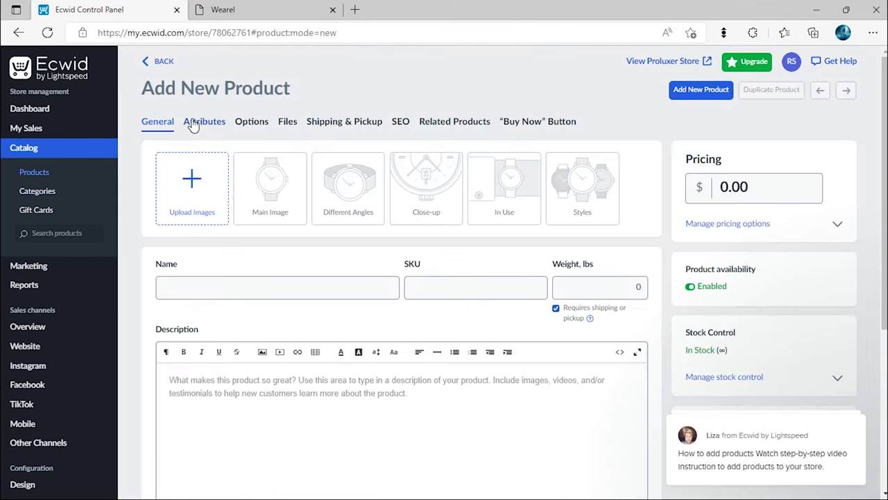
pyautogui.click(191, 186)
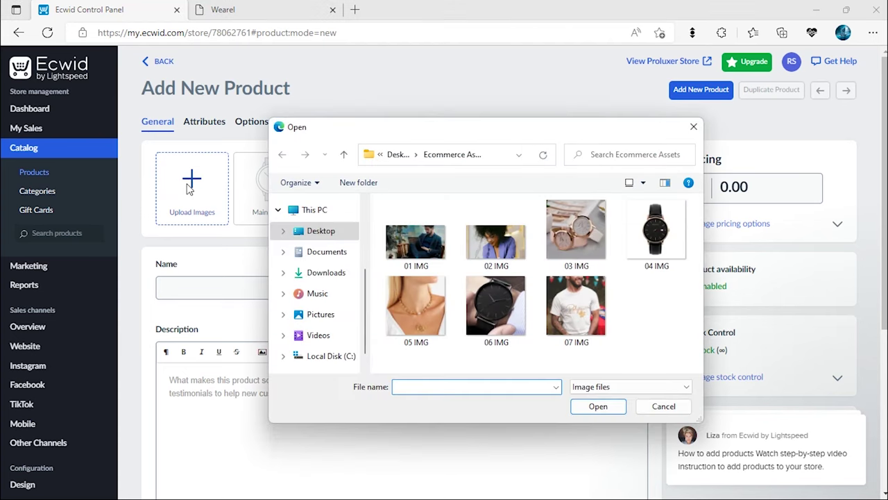
pyautogui.click(491, 326)
pyautogui.keyDown('ctrl'); pyautogui.click(657, 243); pyautogui.keyUp('ctrl')
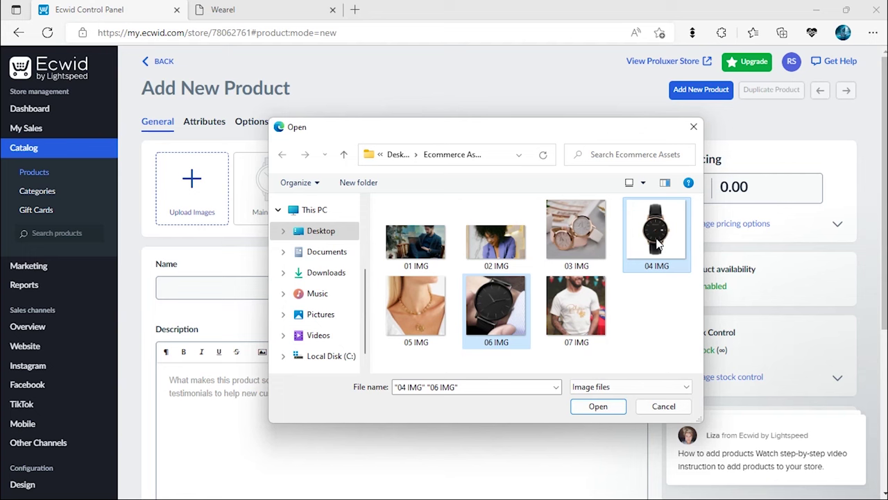
pyautogui.click(598, 406)
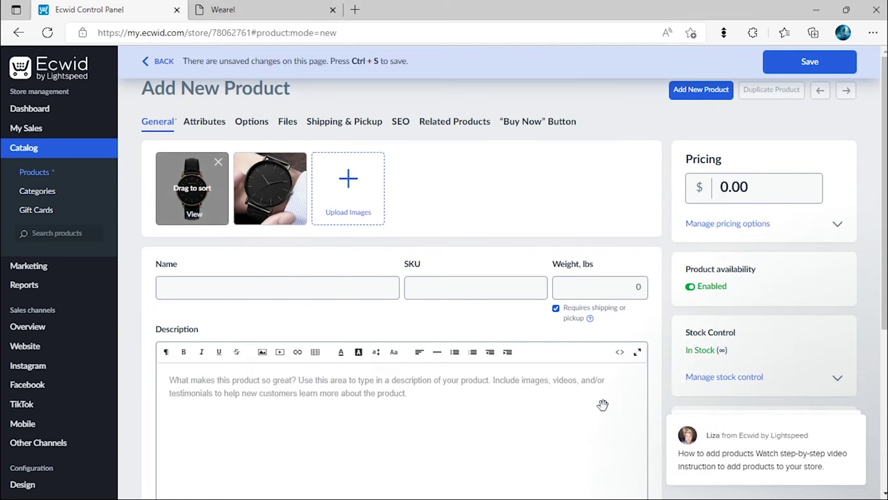
pyautogui.moveTo(270, 188)
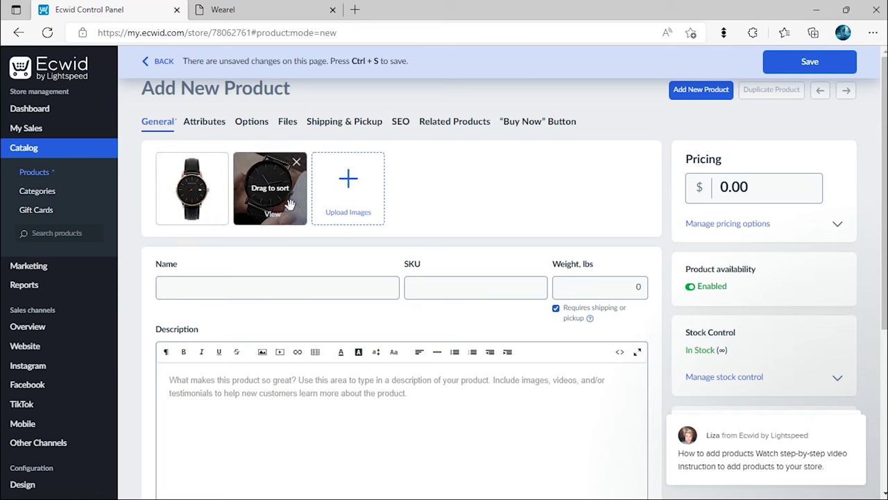
pyautogui.moveTo(281, 200); pyautogui.dragTo(192, 199)
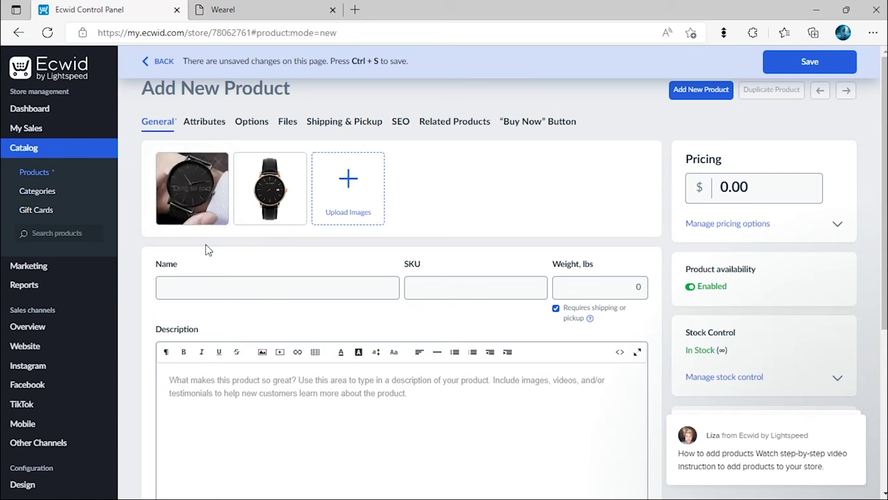
# Step: Enter name Proluxer Watch, SKU 001, weight 0.3 and the pasted specifications description
pyautogui.click(221, 289)
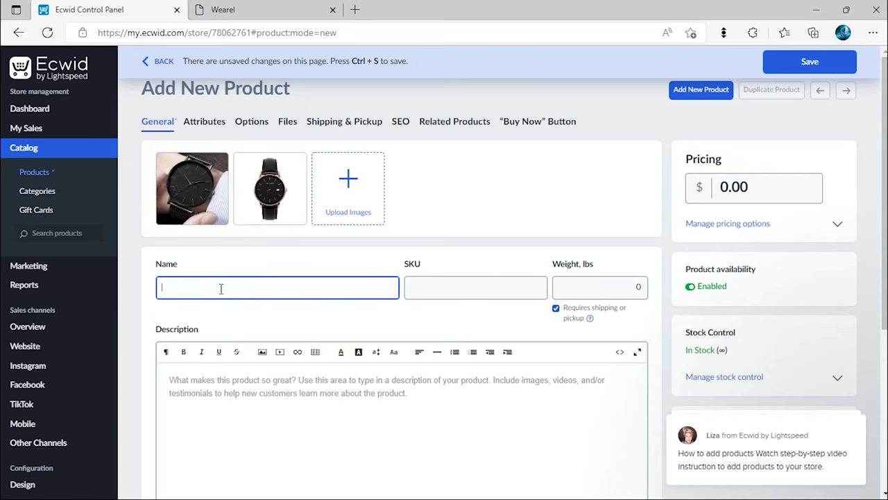
pyautogui.write('Proluxer Watch')
pyautogui.click(422, 294)
pyautogui.write('001')
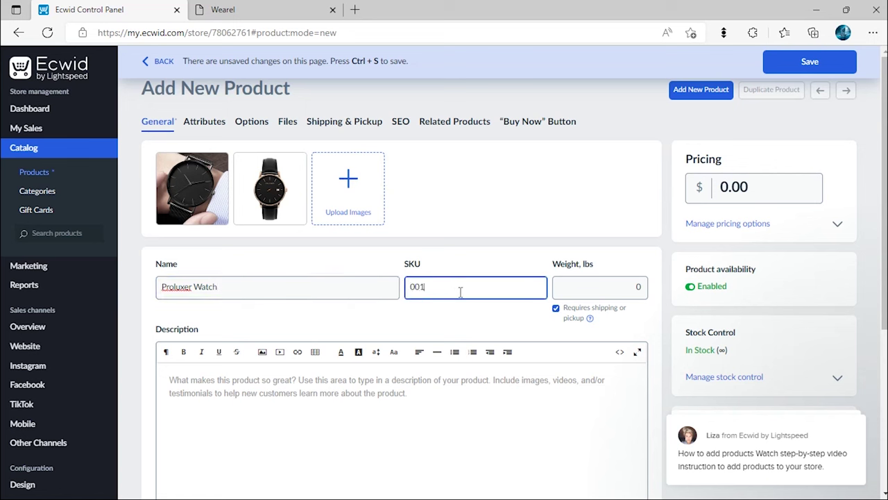
pyautogui.click(569, 284)
pyautogui.write('0.3')
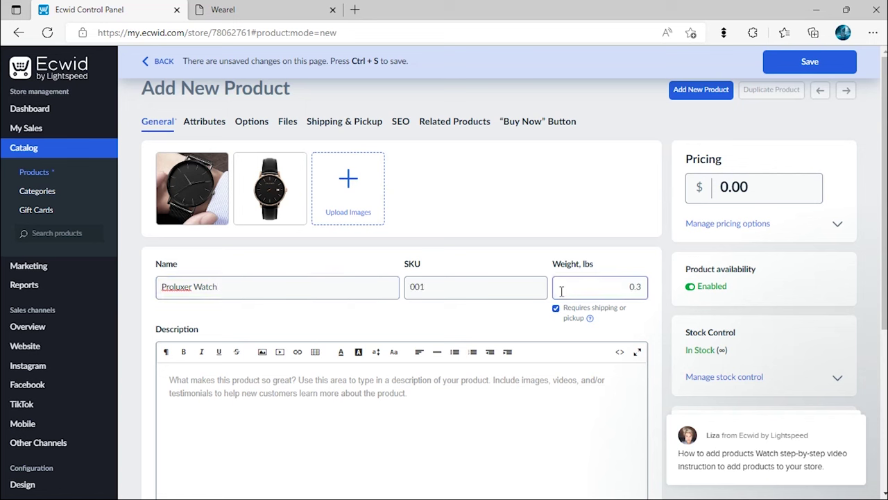
pyautogui.click(342, 384)
pyautogui.write("You don't need to pay high prices to wear modern & beautiful watches with Proluxer")
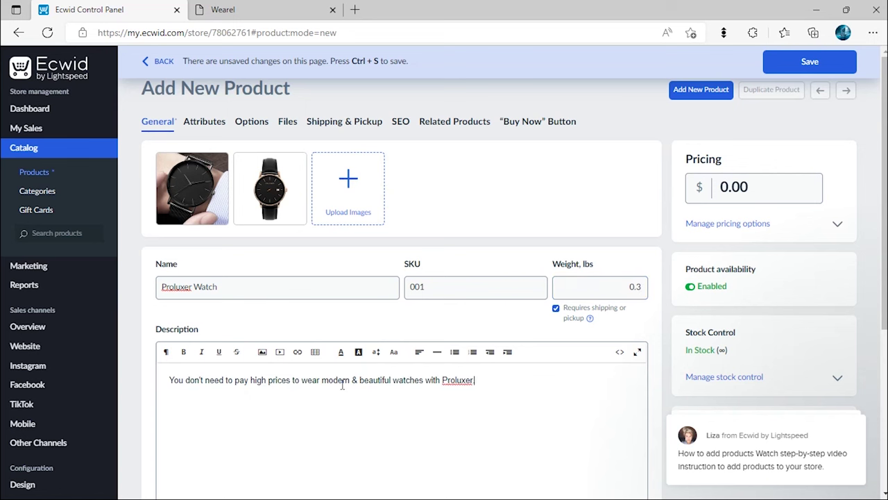
pyautogui.hotkey('ctrl', 'v')
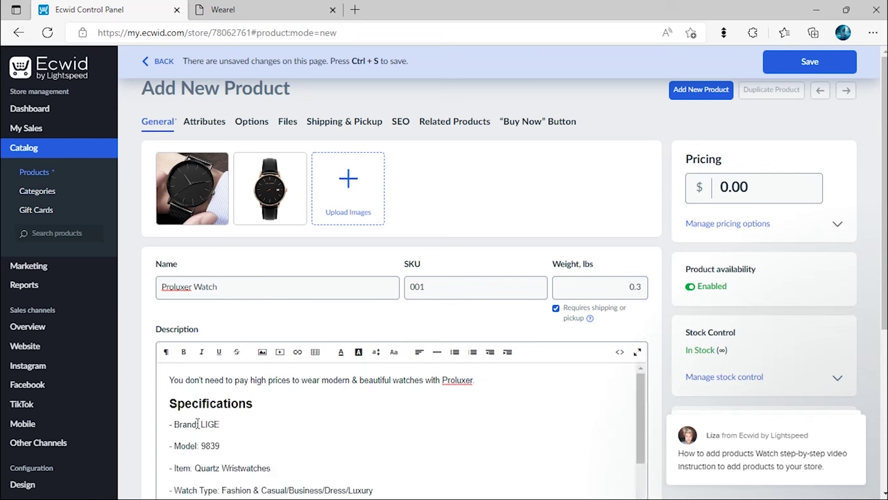
# Step: Set the price to 45.00, keep the product available, and save it
pyautogui.click(728, 187)
pyautogui.write('45')
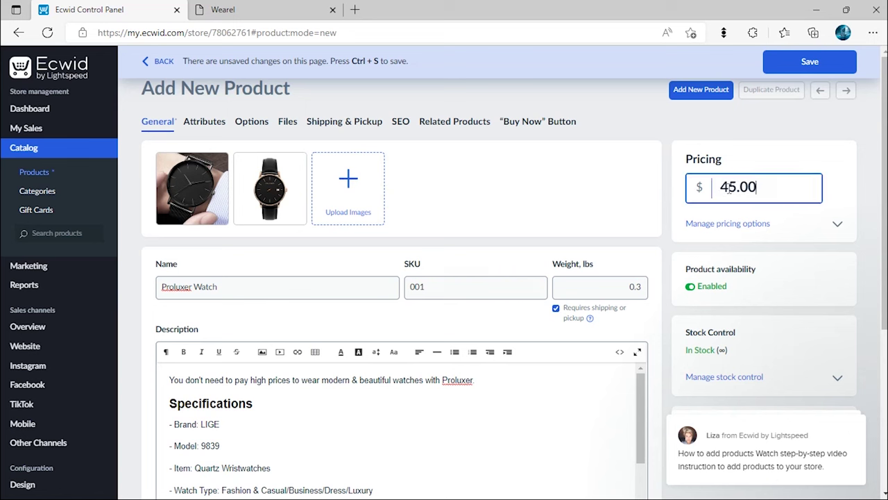
pyautogui.click(690, 287)
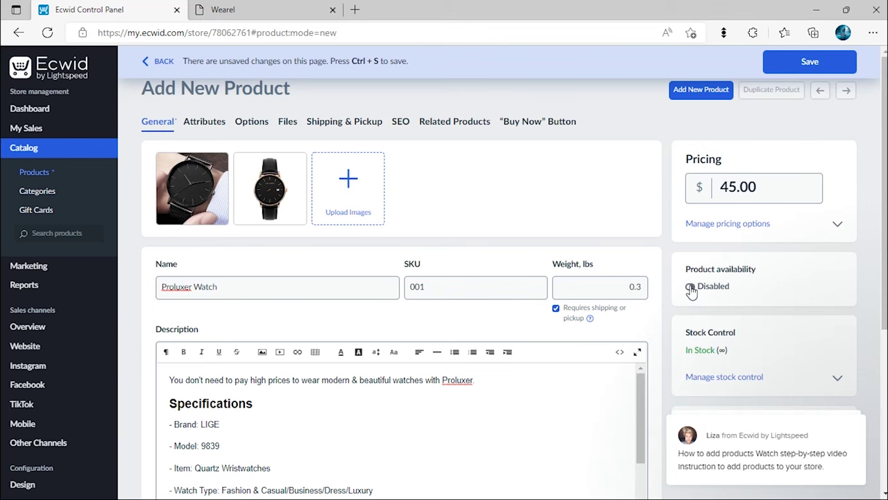
pyautogui.click(691, 288)
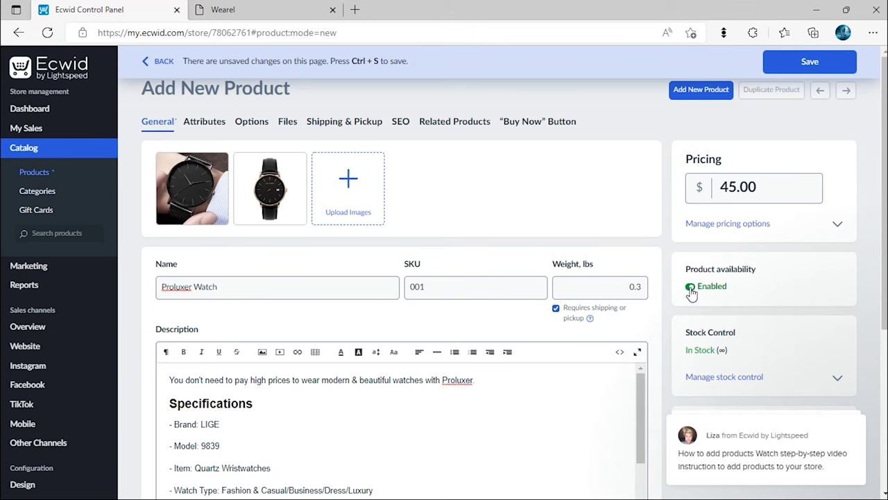
pyautogui.click(763, 376)
pyautogui.scroll(-1, 770, 376)
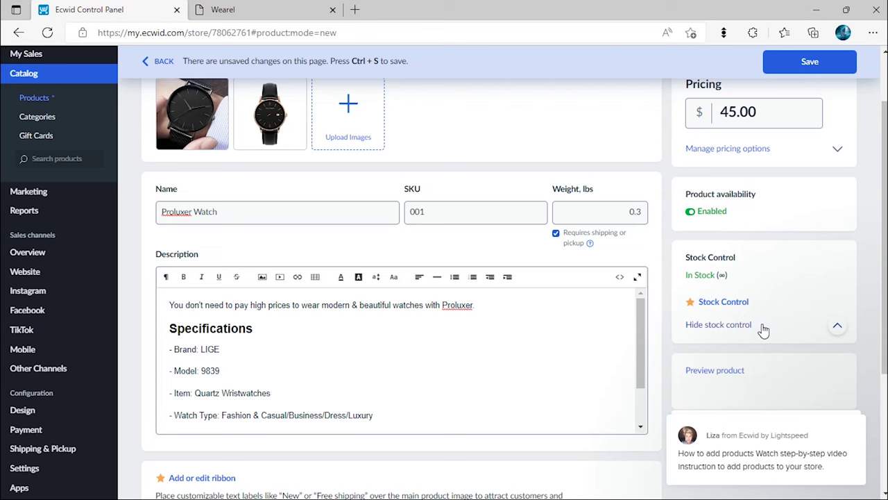
pyautogui.click(761, 326)
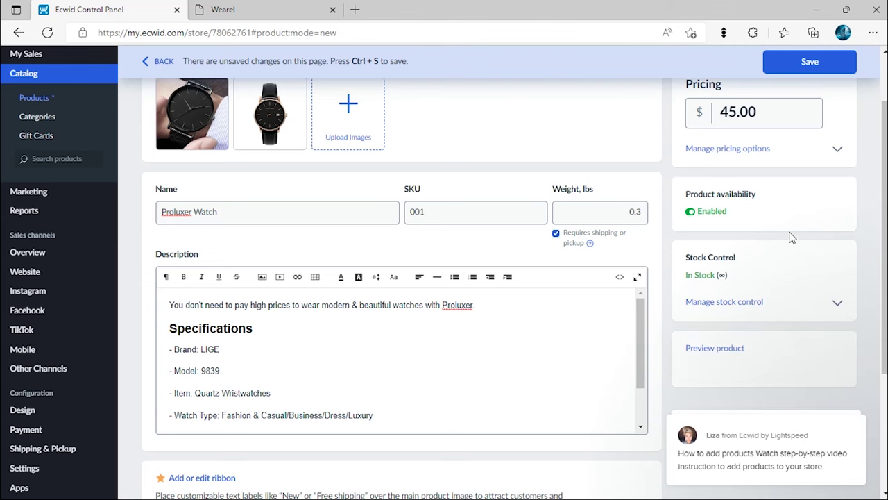
pyautogui.click(813, 68)
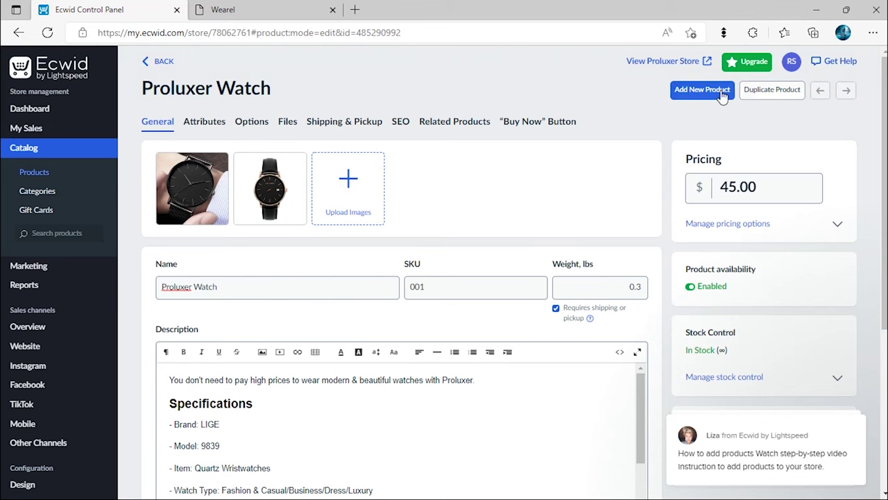
# Step: Add a new watch option named Colors, shown as a drop-down list with nothing preselected
pyautogui.click(252, 132)
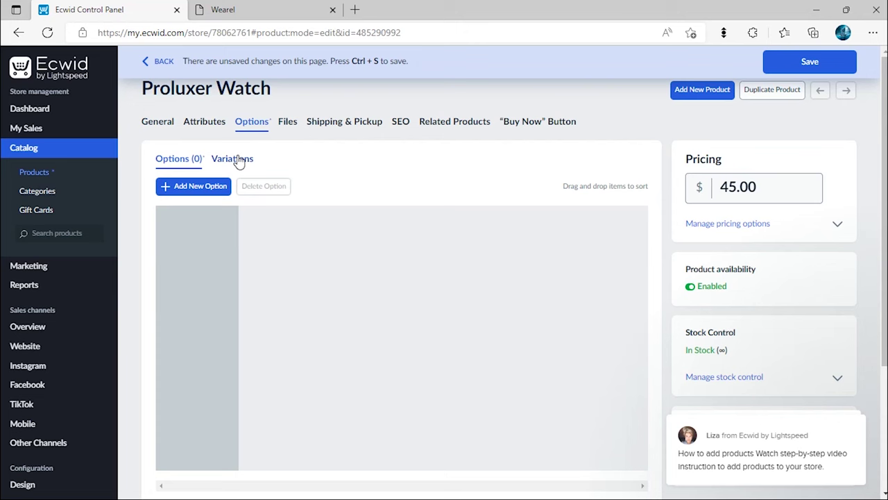
pyautogui.click(238, 159)
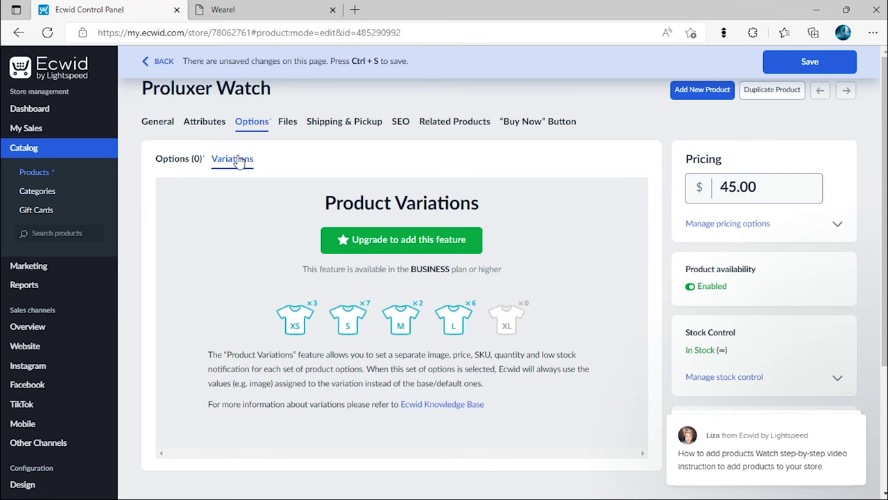
pyautogui.click(168, 160)
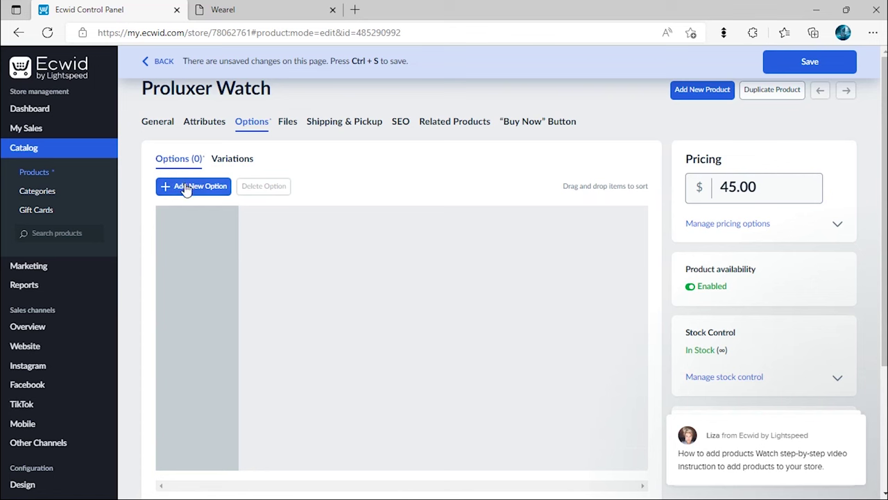
pyautogui.click(186, 187)
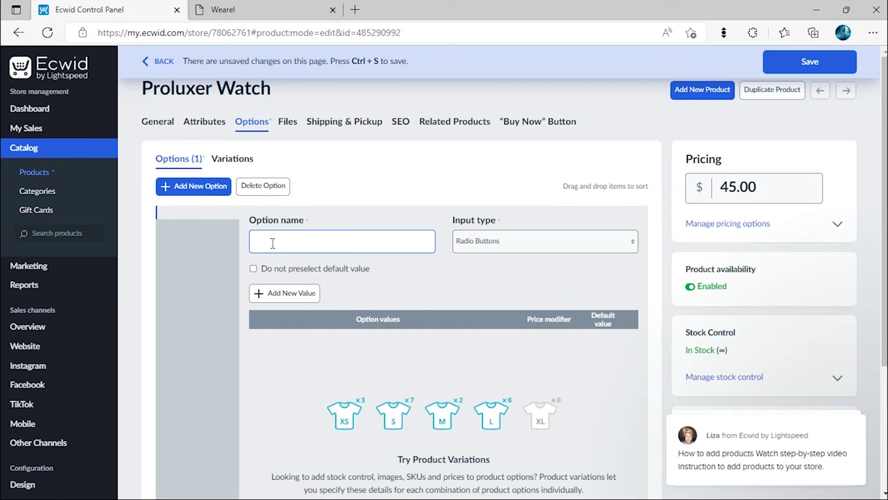
pyautogui.write('Colors')
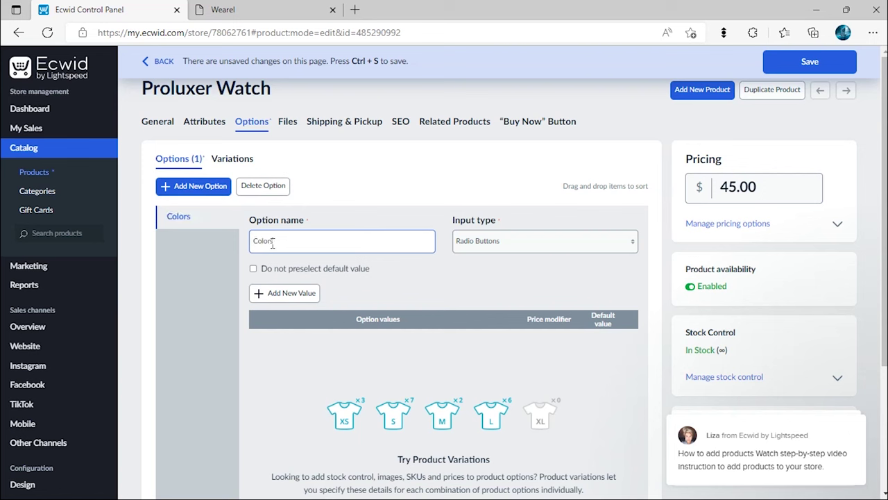
pyautogui.click(489, 249)
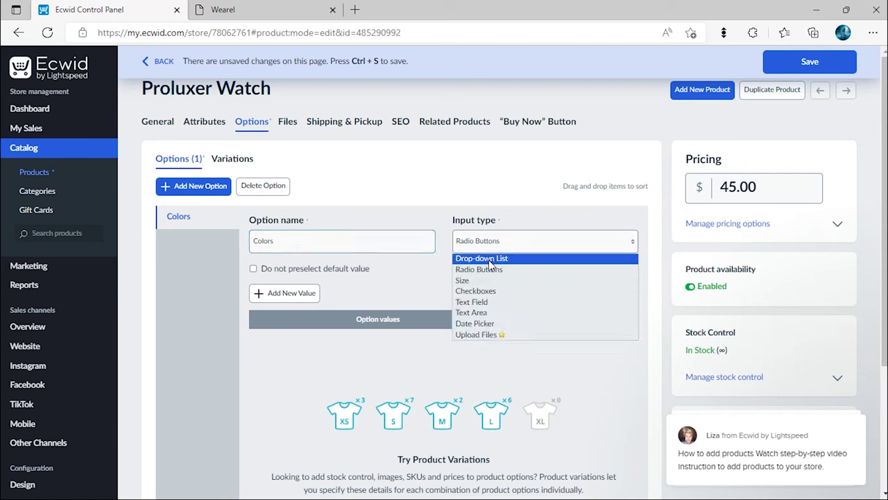
pyautogui.click(485, 259)
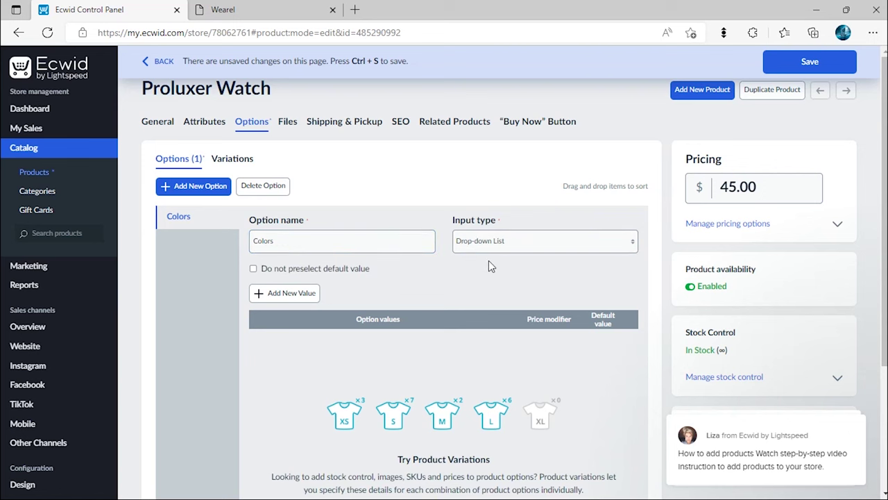
pyautogui.click(254, 270)
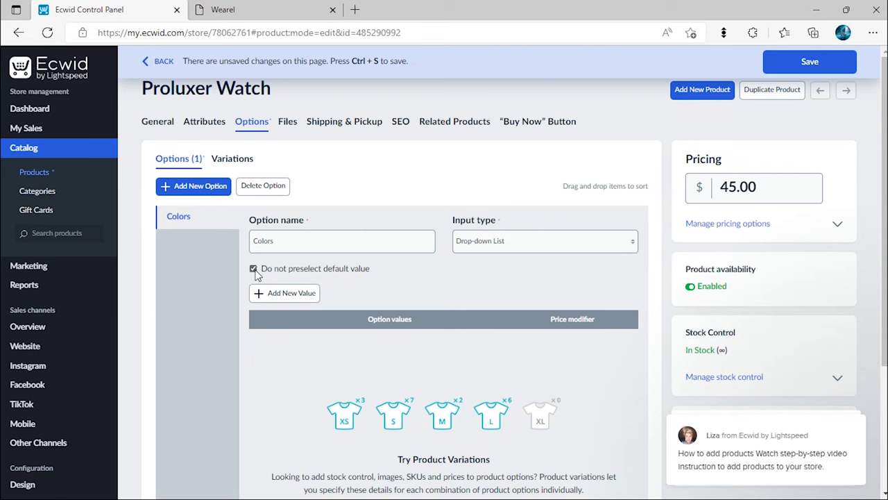
# Step: Add the values Gold, Black and Rose gold to Colors, then save the product
pyautogui.click(277, 295)
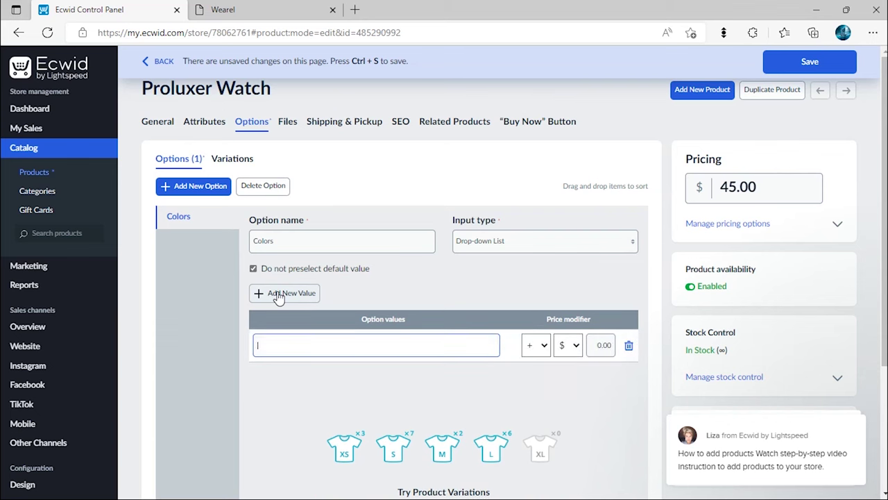
pyautogui.write('Gold')
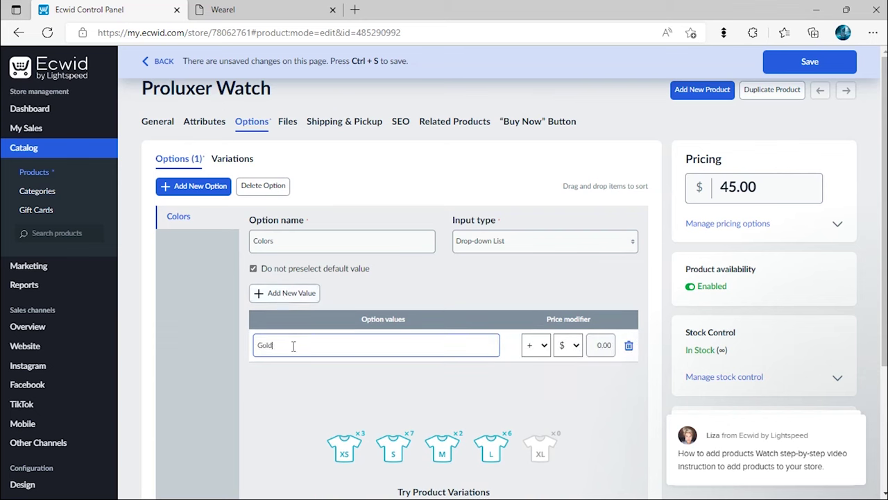
pyautogui.click(281, 294)
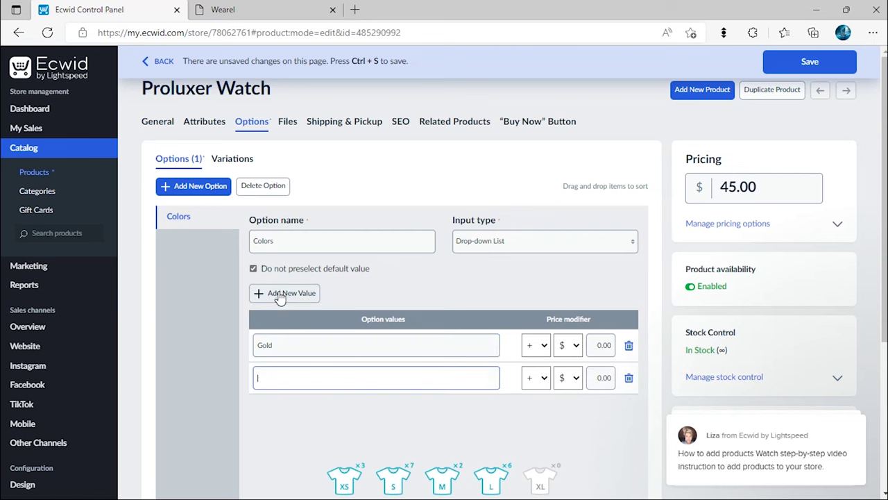
pyautogui.write('Black')
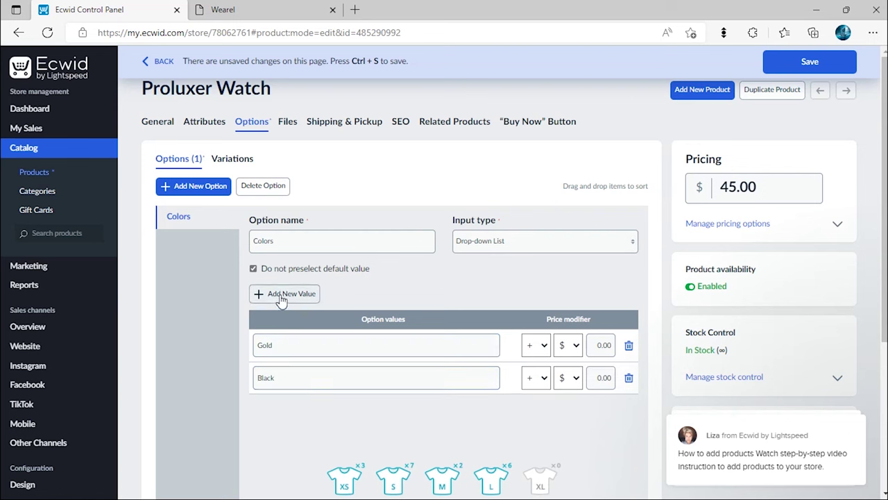
pyautogui.click(281, 294)
pyautogui.write('Rose gold')
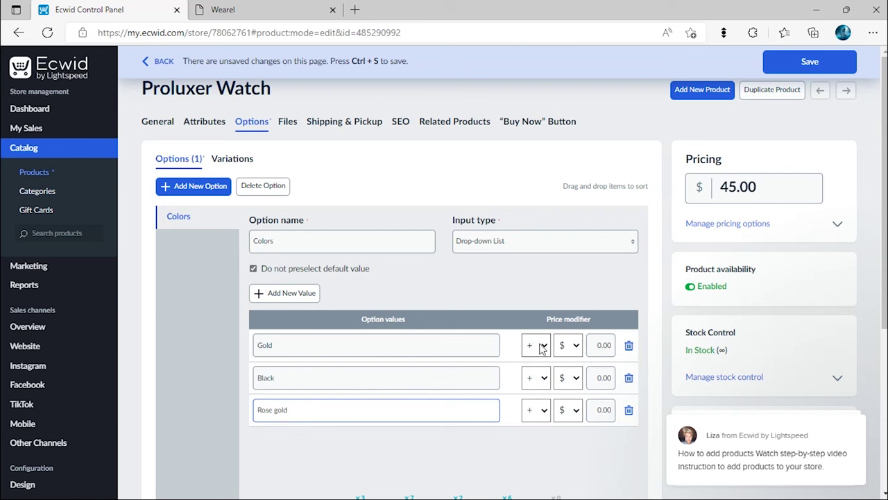
pyautogui.click(598, 345)
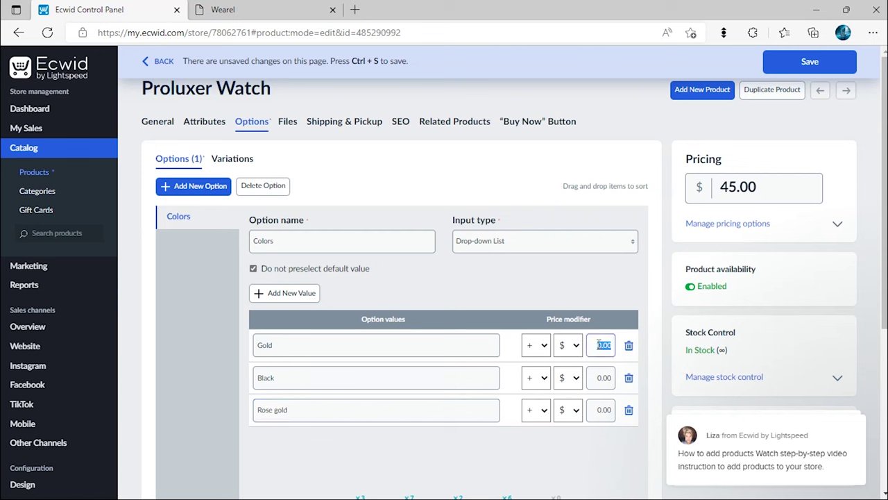
pyautogui.click(598, 345)
pyautogui.click(817, 69)
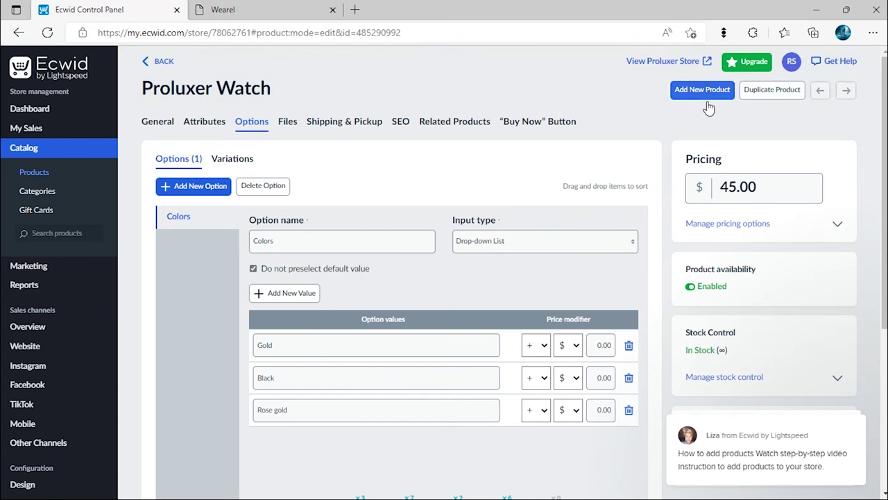
pyautogui.scroll(-4, 707, 116)
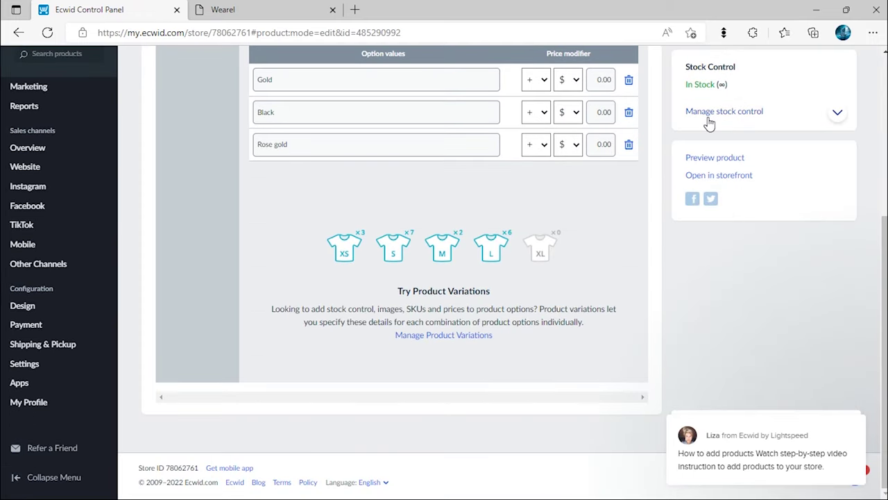
pyautogui.click(712, 160)
pyautogui.click(703, 221)
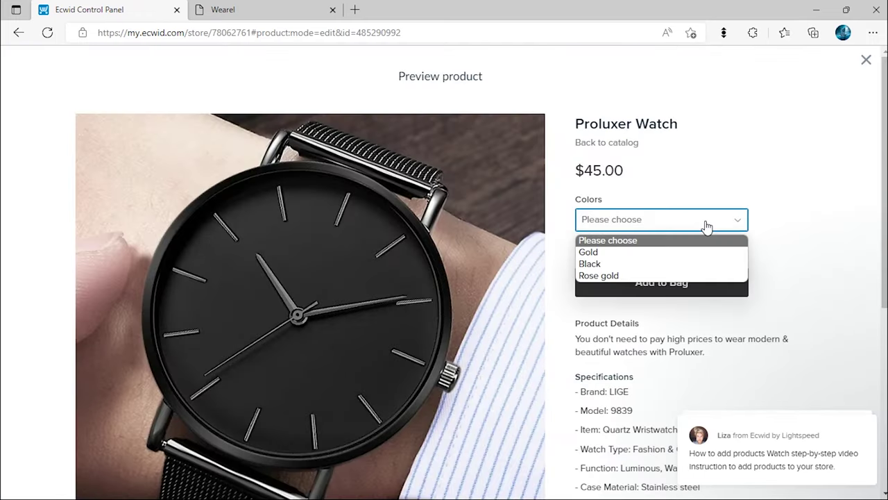
pyautogui.click(703, 251)
pyautogui.scroll(-2, 702, 257)
pyautogui.scroll(-2, 702, 256)
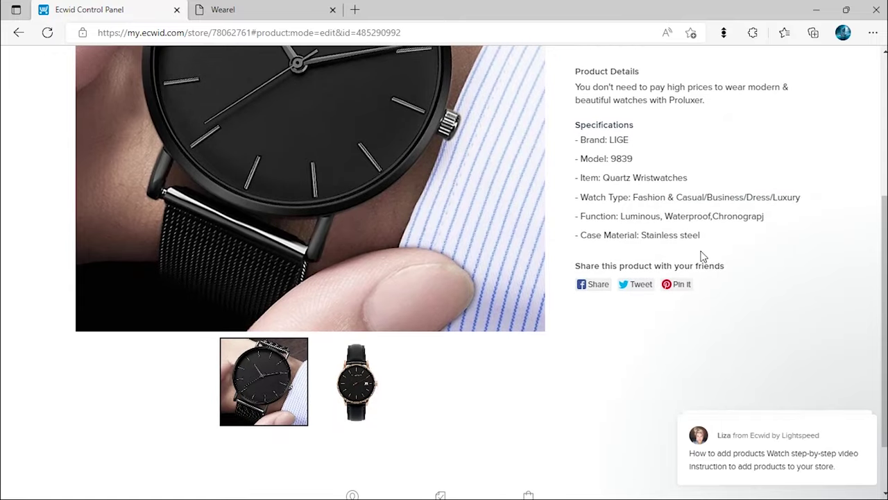
pyautogui.click(331, 401)
pyautogui.scroll(4, 331, 401)
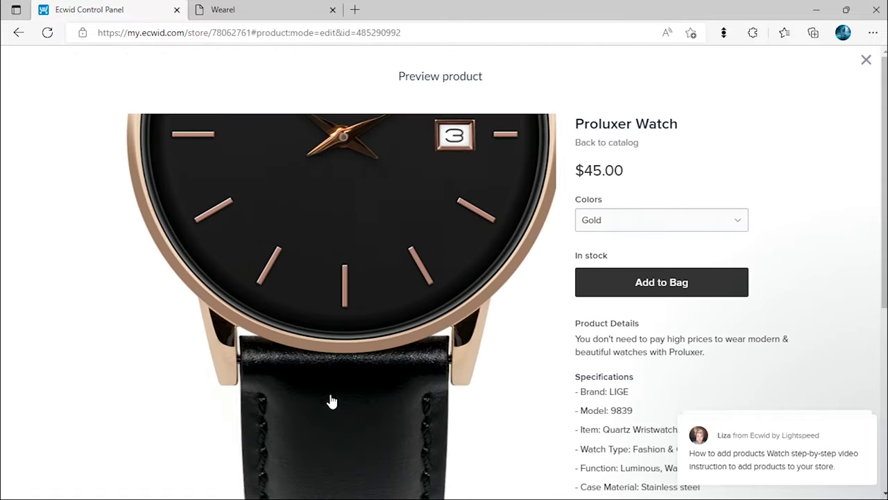
pyautogui.click(582, 284)
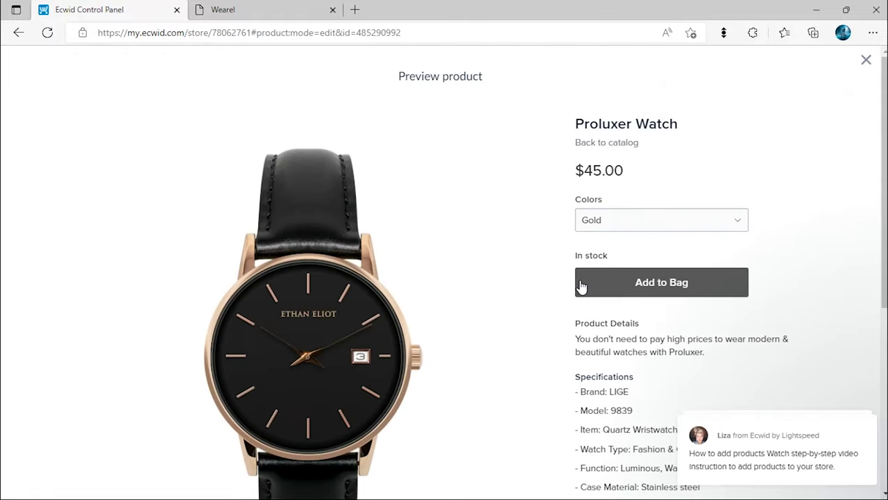
pyautogui.click(866, 63)
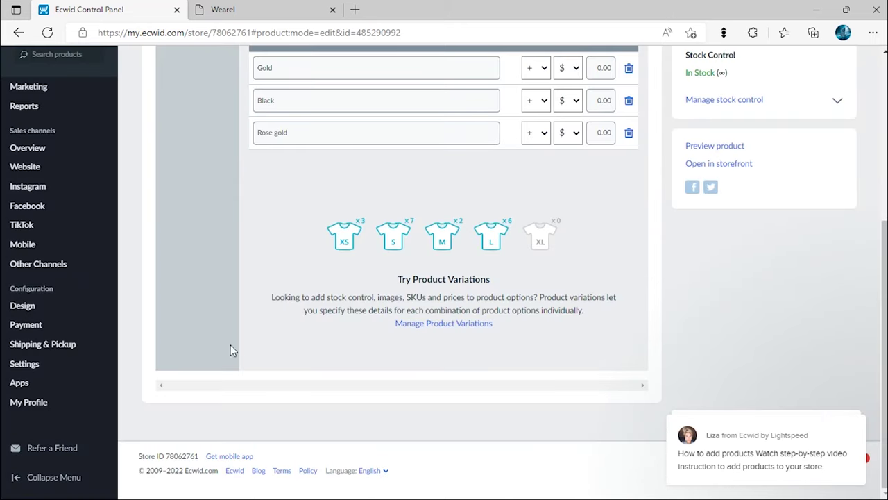
# Step: Add a free U.S.P.S. shipping method named 'Free Shipping Worldwide'
pyautogui.click(42, 345)
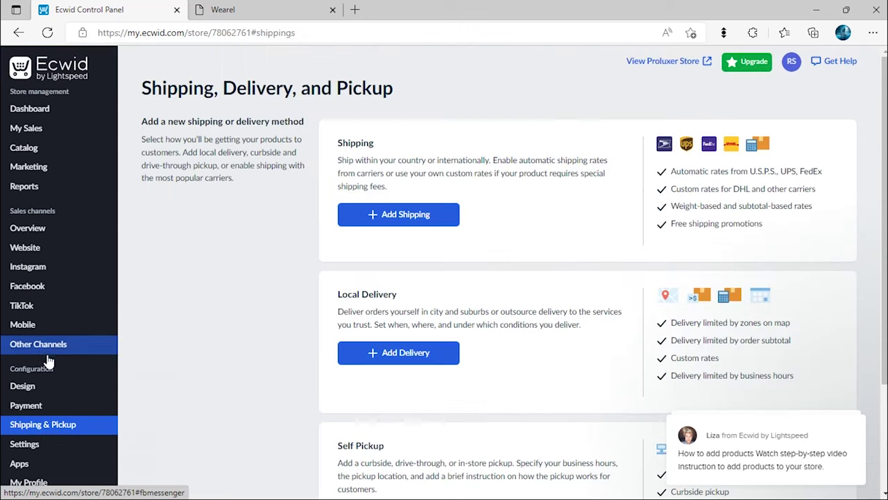
pyautogui.click(402, 222)
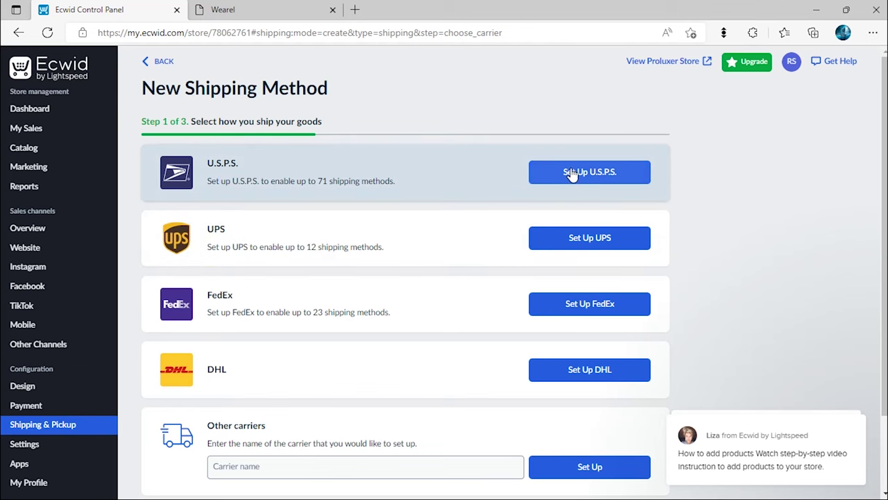
pyautogui.click(572, 175)
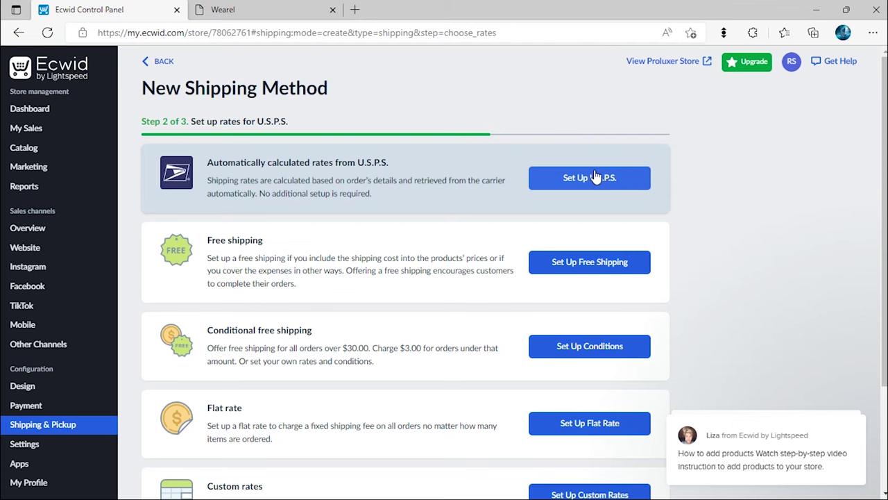
pyautogui.click(594, 262)
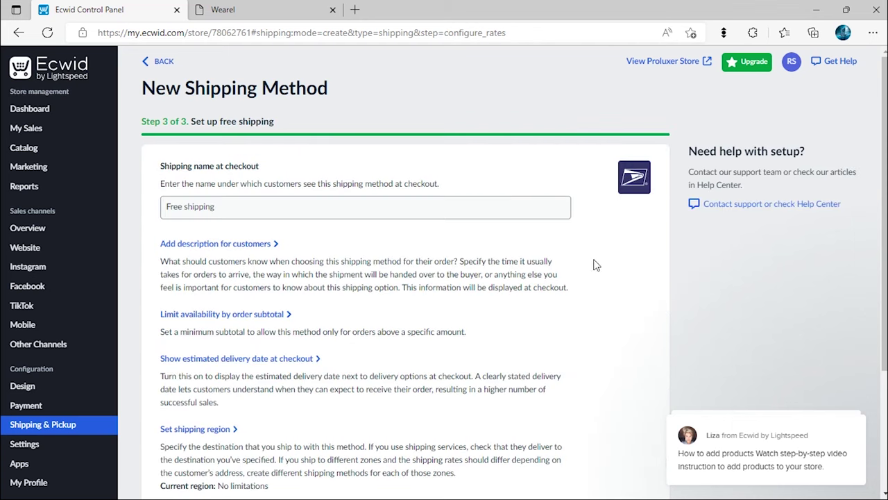
pyautogui.click(430, 208)
pyautogui.write('Free Shipping Worldwide')
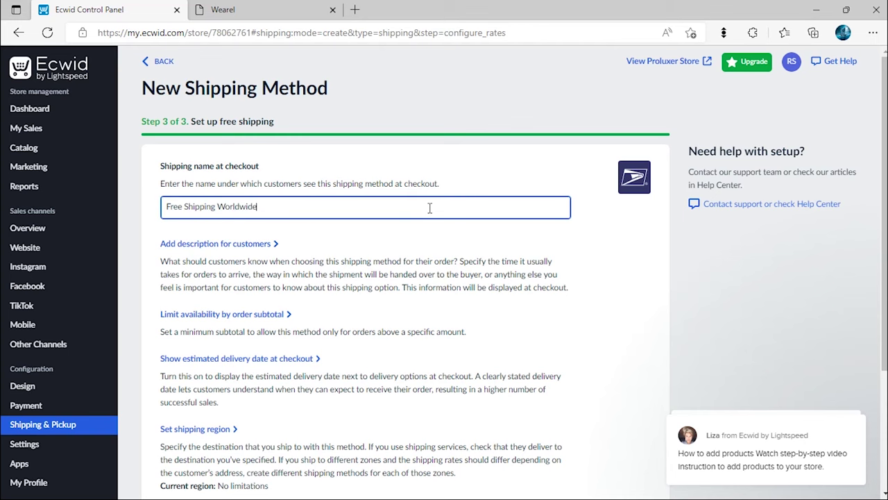
pyautogui.scroll(-3, 430, 207)
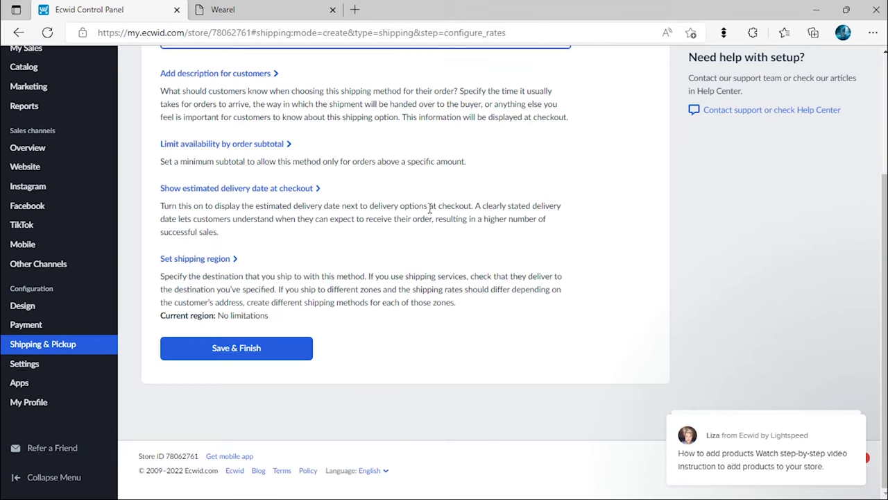
pyautogui.click(255, 347)
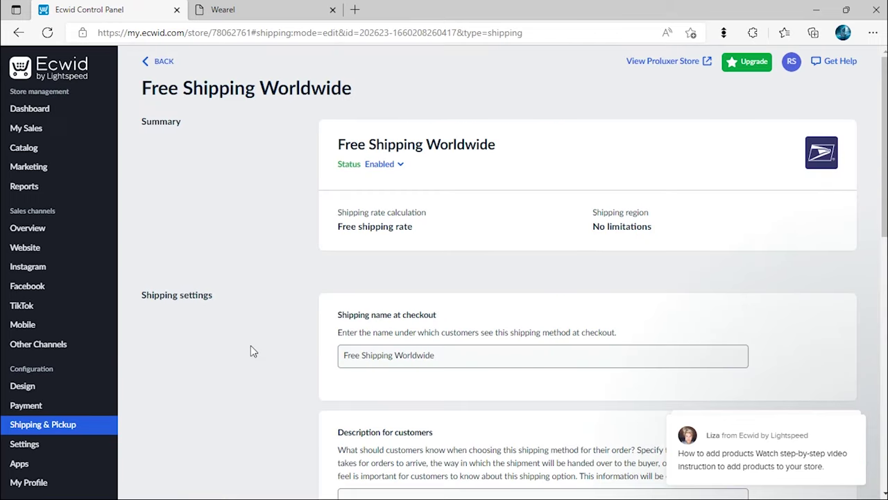
# Step: Leave the shipping method without regional limits and save the changes
pyautogui.scroll(-10, 250, 345)
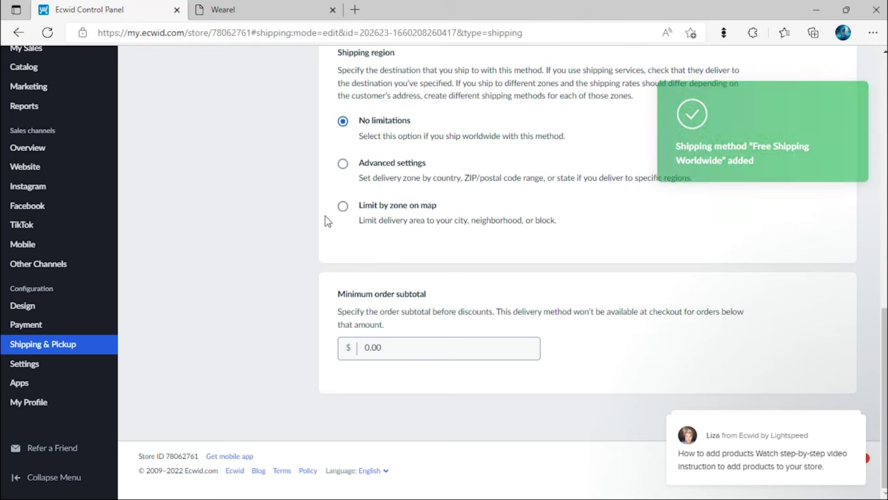
pyautogui.click(342, 165)
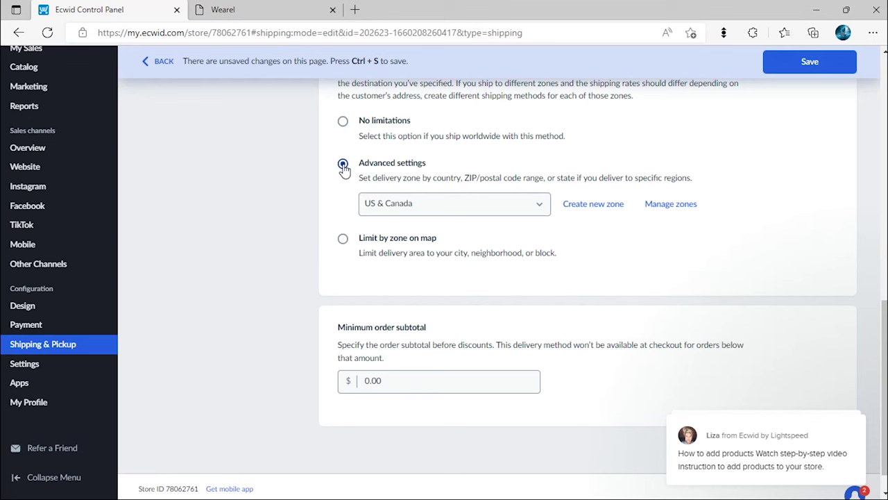
pyautogui.click(343, 124)
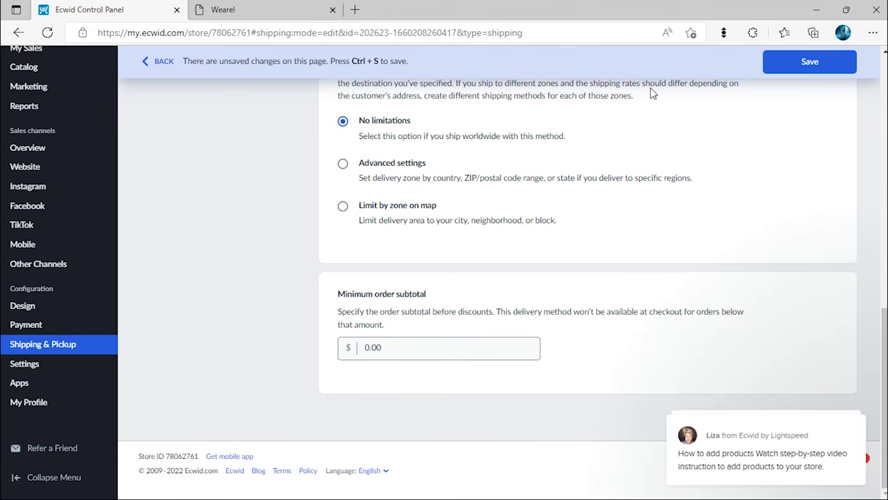
pyautogui.click(775, 67)
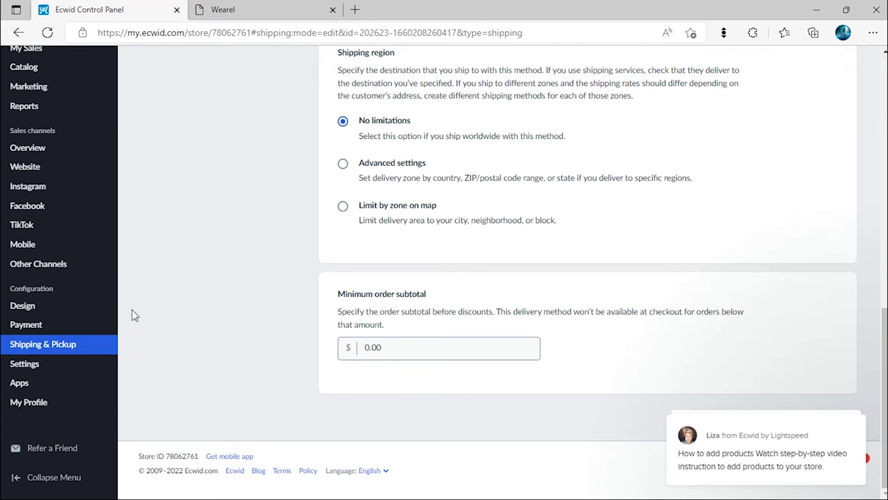
pyautogui.click(66, 329)
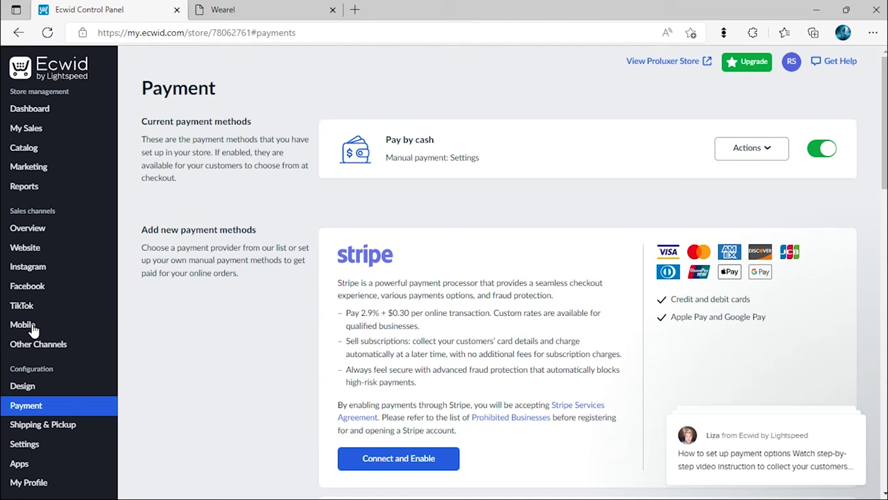
# Step: Remove Pay by cash from the store's payment methods
pyautogui.click(736, 152)
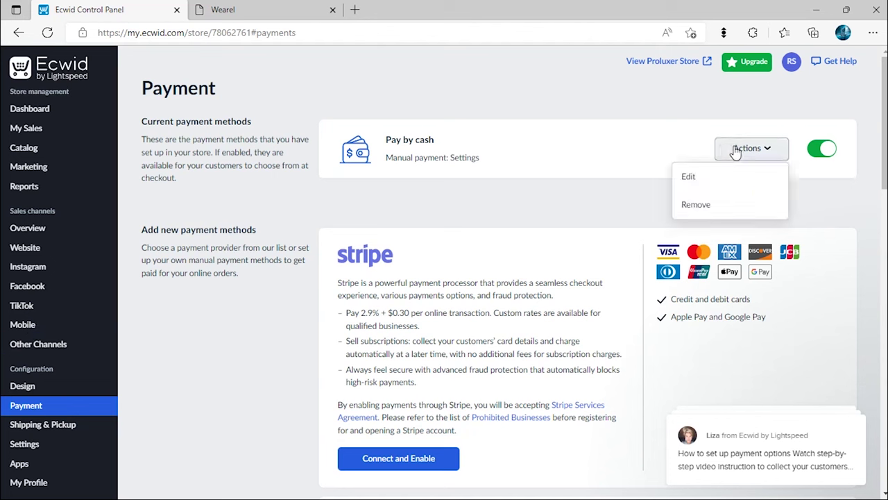
pyautogui.click(712, 204)
pyautogui.scroll(-1, 711, 206)
pyautogui.scroll(-1, 711, 207)
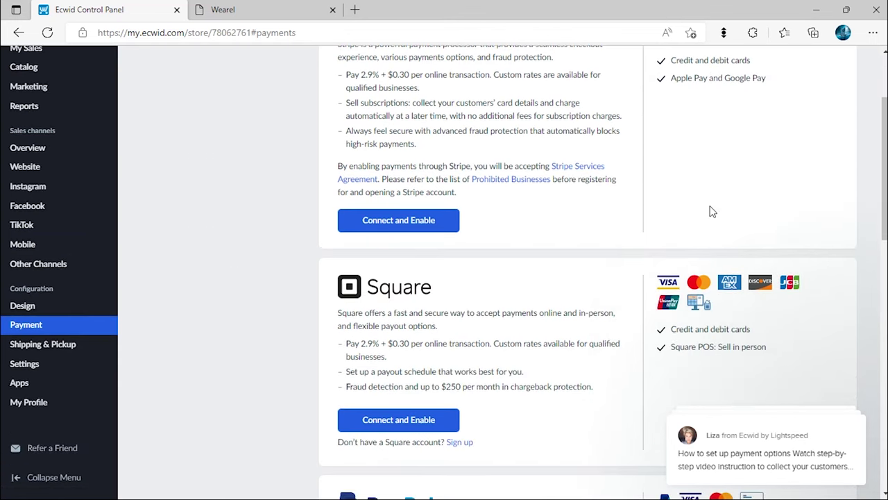
pyautogui.scroll(-1, 711, 206)
pyautogui.scroll(-1, 711, 207)
pyautogui.scroll(-1, 711, 207)
pyautogui.scroll(-1, 711, 207)
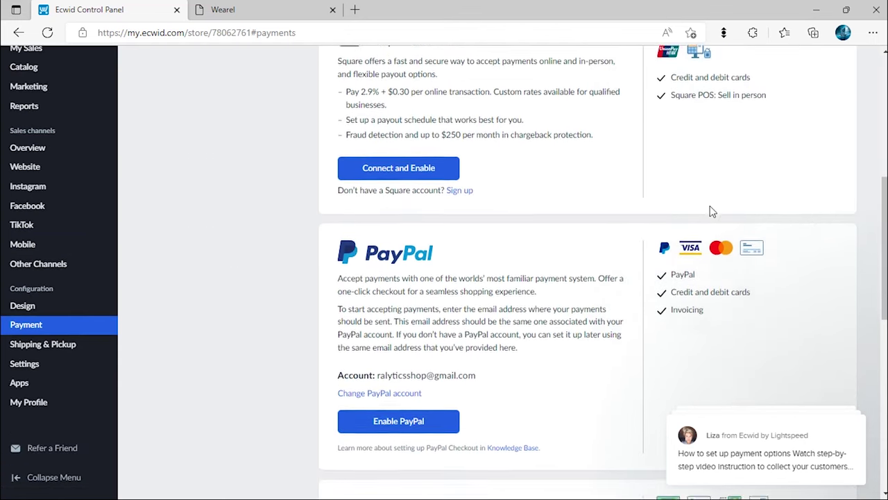
pyautogui.scroll(-1, 711, 207)
pyautogui.scroll(-1, 711, 207)
pyautogui.scroll(-1, 711, 208)
pyautogui.scroll(-1, 711, 208)
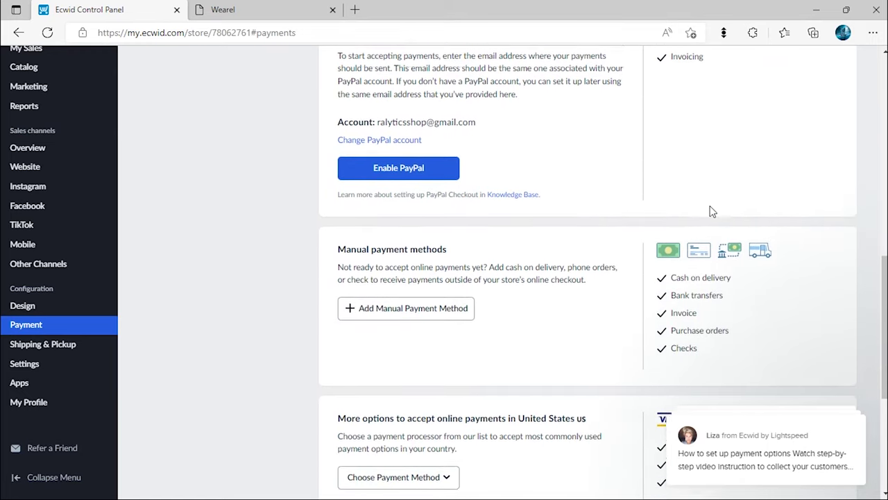
pyautogui.scroll(-1, 711, 208)
pyautogui.scroll(-1, 711, 208)
pyautogui.scroll(-1, 711, 206)
pyautogui.scroll(-1, 711, 208)
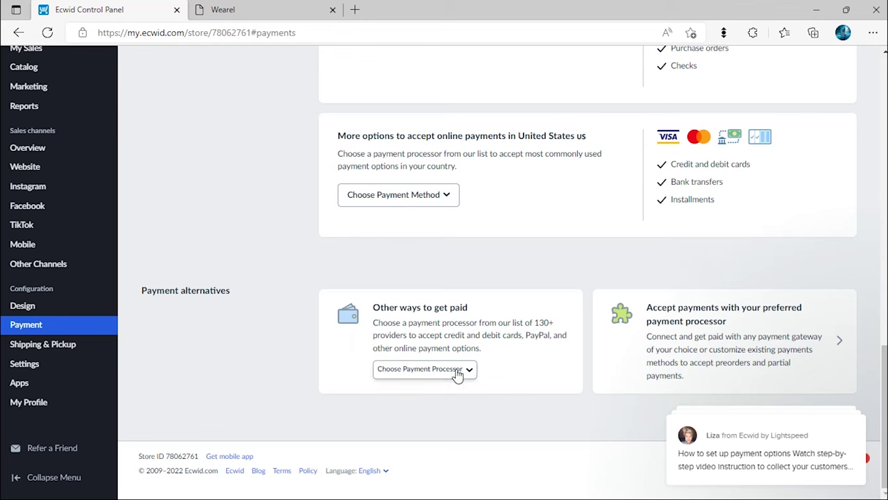
# Step: Browse the other payment processors without choosing one, then enable PayPal
pyautogui.click(456, 373)
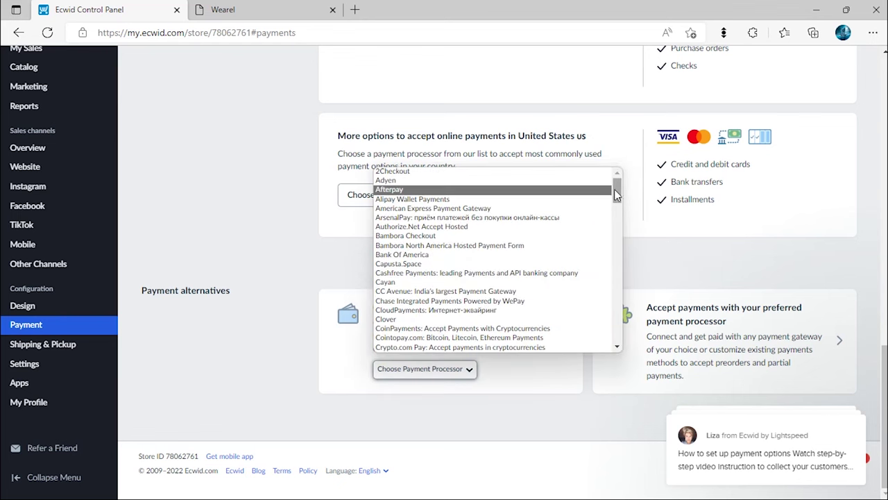
pyautogui.moveTo(615, 188); pyautogui.dragTo(619, 305)
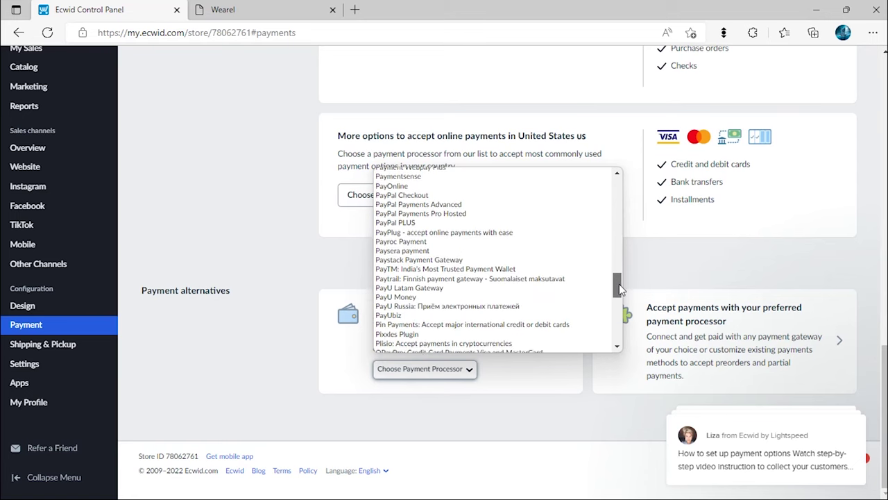
pyautogui.moveTo(618, 305); pyautogui.dragTo(618, 338)
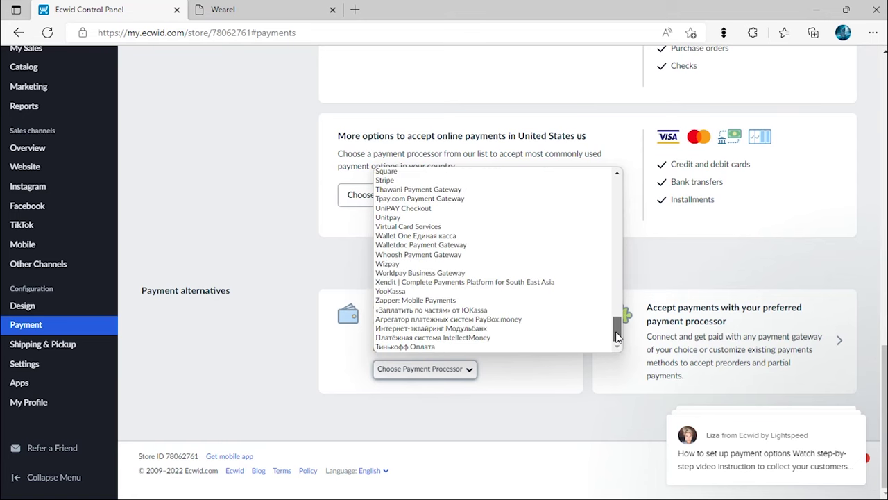
pyautogui.click(458, 373)
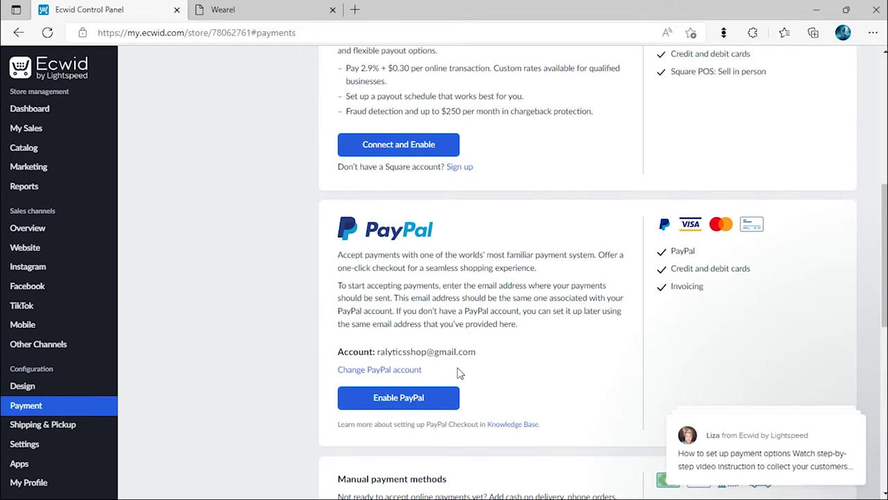
pyautogui.click(416, 397)
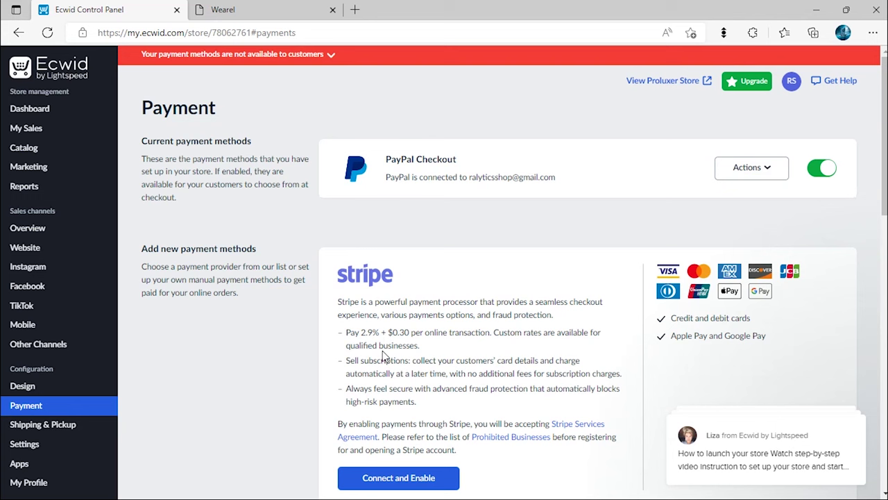
pyautogui.click(736, 173)
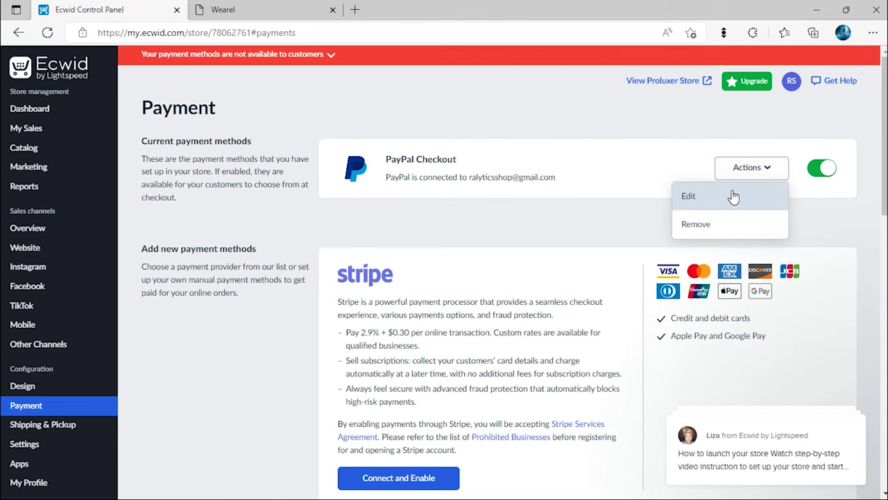
pyautogui.click(734, 195)
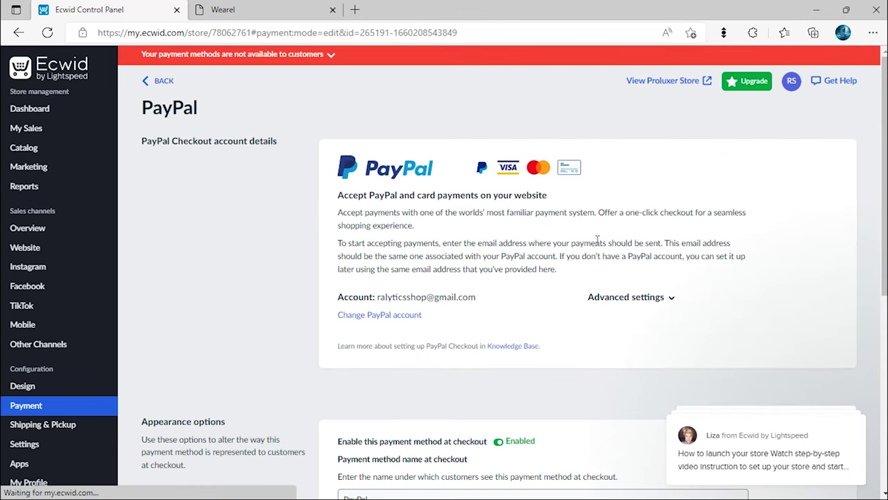
pyautogui.click(403, 316)
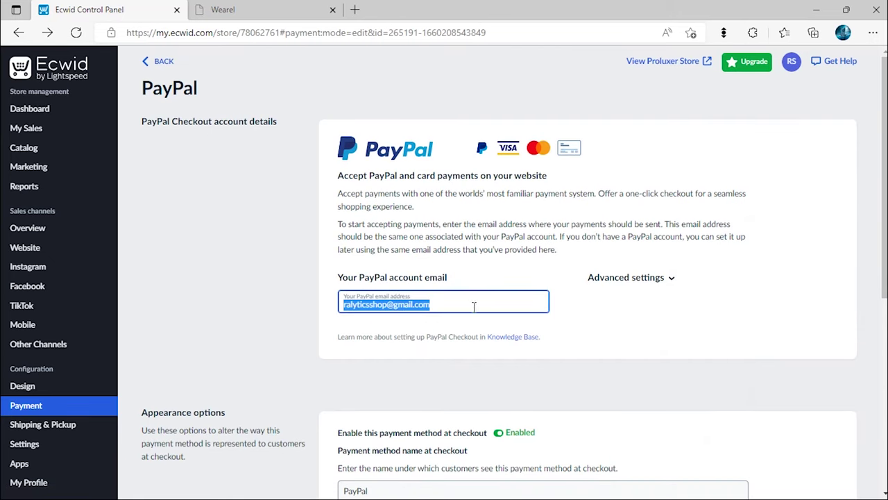
pyautogui.click(625, 278)
pyautogui.scroll(-1, 627, 281)
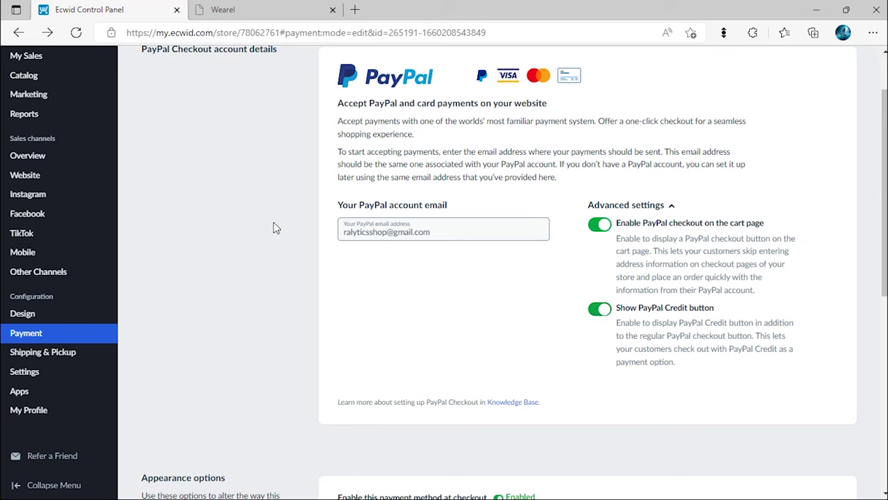
pyautogui.moveTo(25, 247)
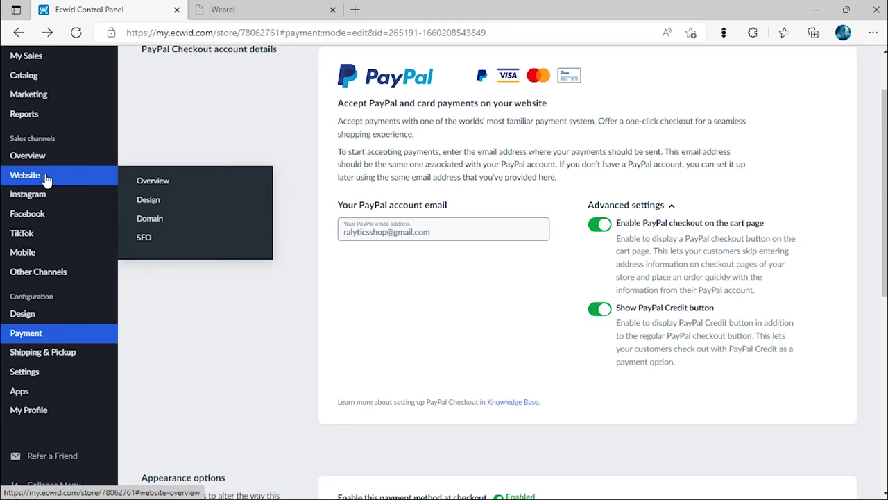
pyautogui.click(146, 181)
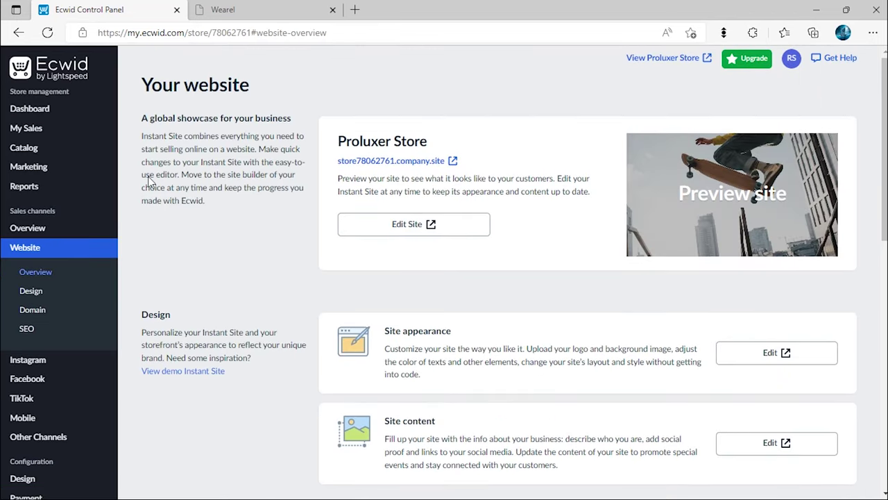
# Step: Open the Instant Site appearance editor from the Website overview
pyautogui.scroll(-1, 148, 180)
pyautogui.scroll(-1, 148, 181)
pyautogui.scroll(-1, 147, 180)
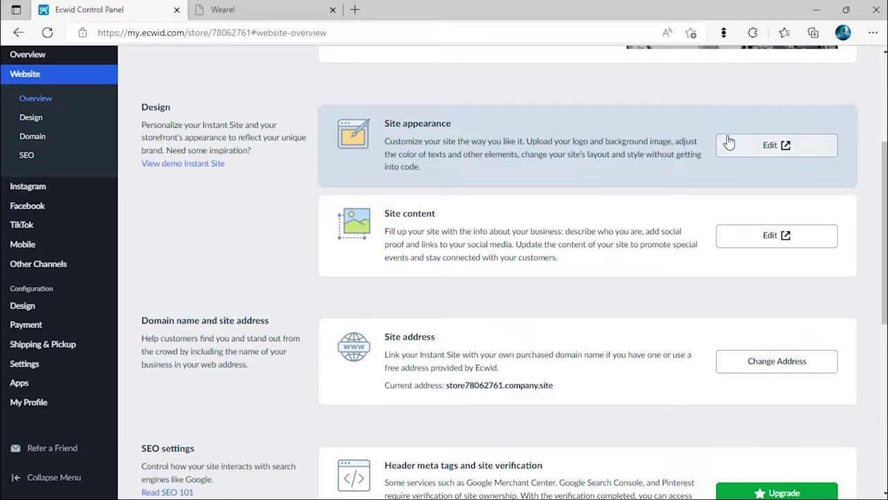
pyautogui.click(749, 149)
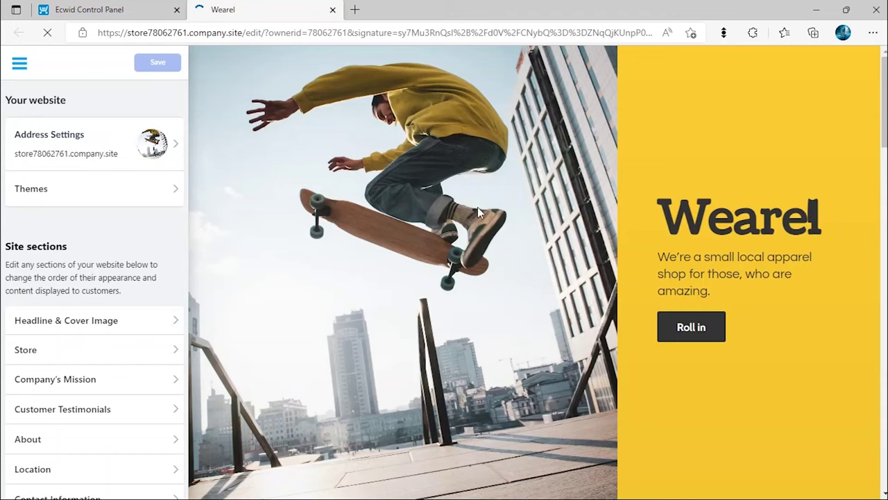
pyautogui.scroll(-3, 397, 218)
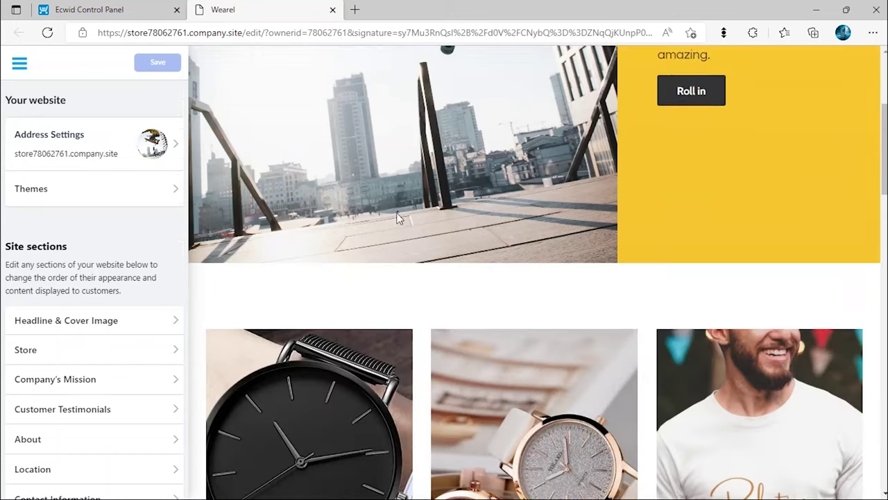
pyautogui.scroll(-2, 397, 218)
pyautogui.scroll(-5, 398, 218)
pyautogui.scroll(1, 398, 218)
pyautogui.scroll(5, 397, 218)
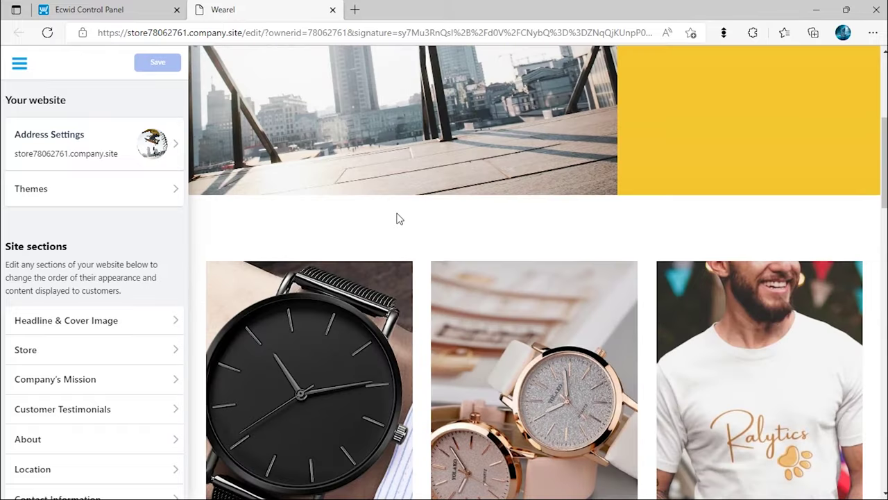
pyautogui.scroll(4, 398, 218)
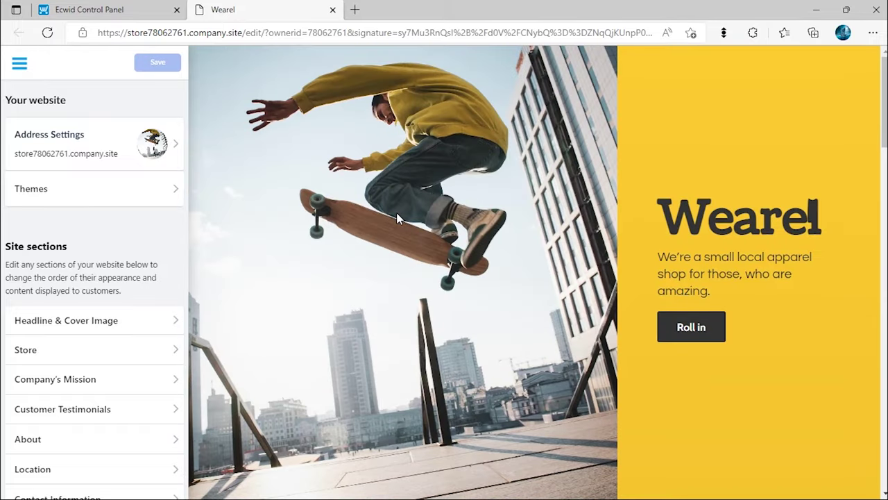
# Step: Apply the & Other Stories theme from the design theme gallery
pyautogui.click(168, 191)
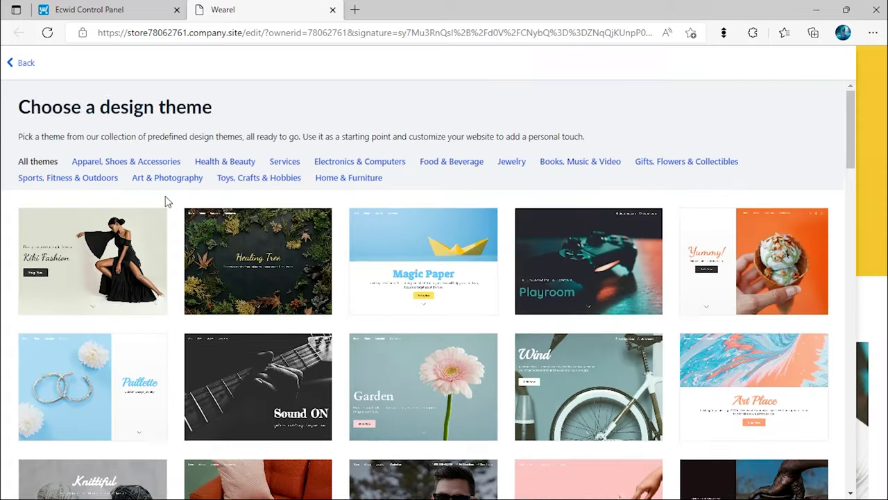
pyautogui.scroll(-1, 165, 200)
pyautogui.scroll(-1, 165, 200)
pyautogui.scroll(-1, 165, 200)
pyautogui.scroll(-1, 165, 201)
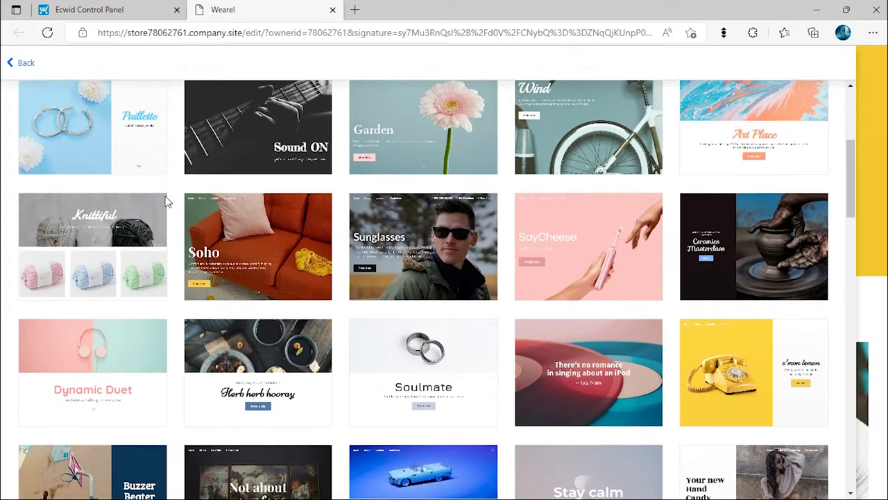
pyautogui.scroll(-2, 166, 201)
pyautogui.scroll(-2, 165, 200)
pyautogui.scroll(-1, 165, 201)
pyautogui.scroll(-2, 165, 200)
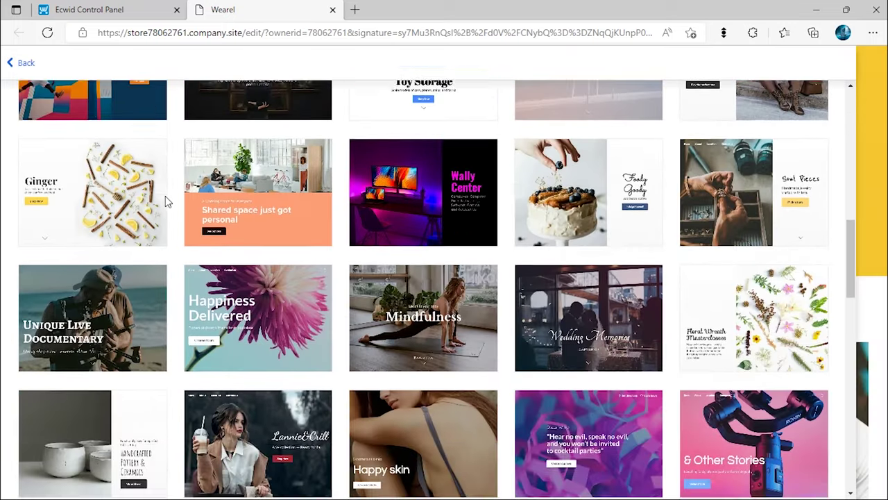
pyautogui.scroll(-2, 165, 201)
pyautogui.scroll(-1, 165, 200)
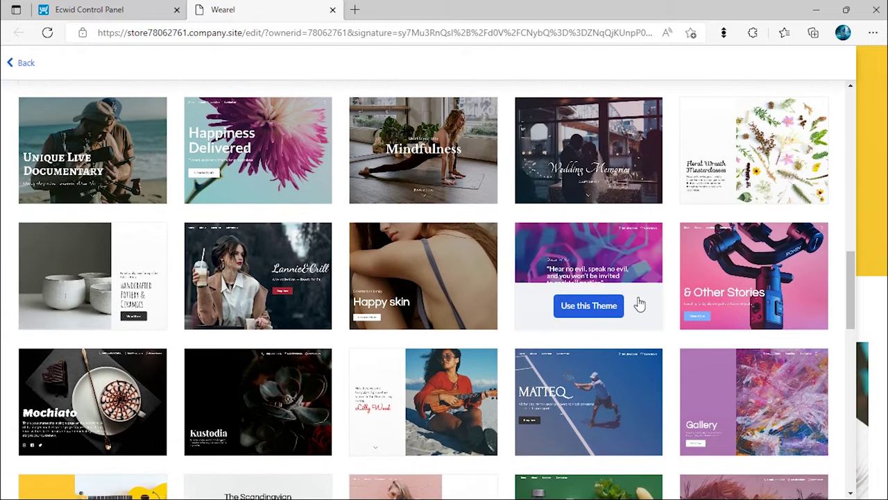
pyautogui.click(745, 311)
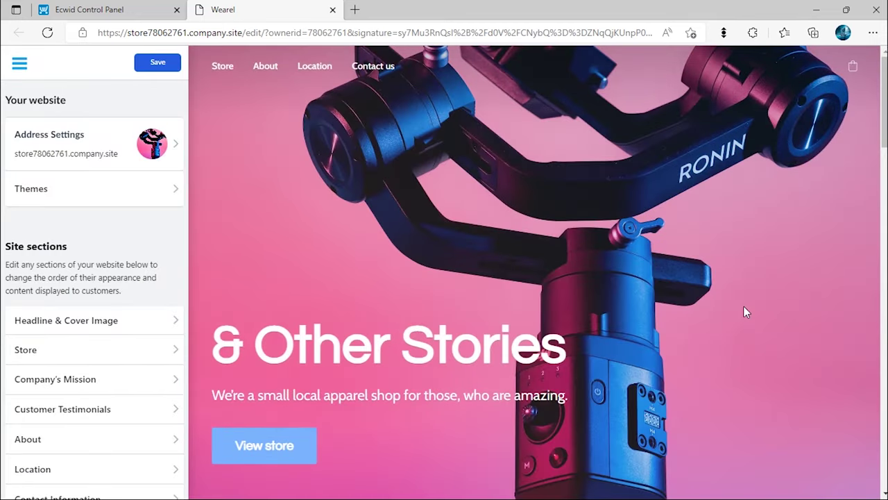
# Step: Set the cover headline to 'Enjoy our Luxury Zone' and rewrite the description about affordable luxury
pyautogui.scroll(-5, 745, 312)
pyautogui.scroll(-5, 745, 311)
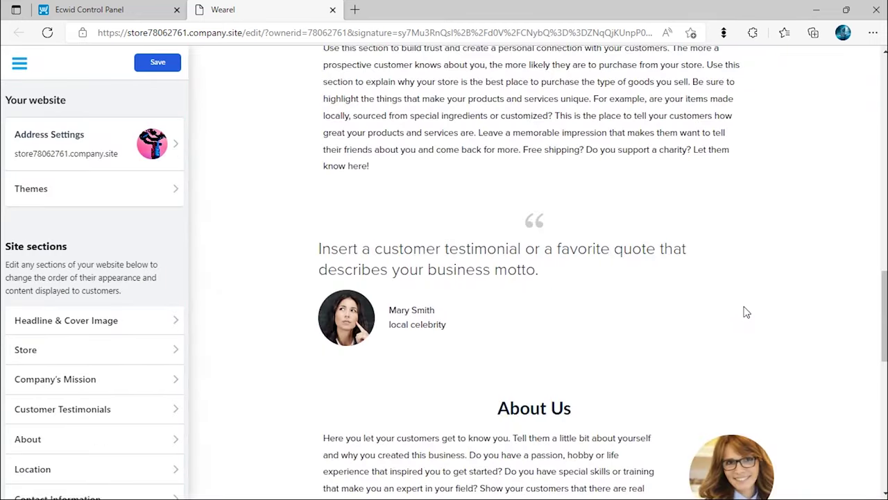
pyautogui.scroll(-10, 745, 311)
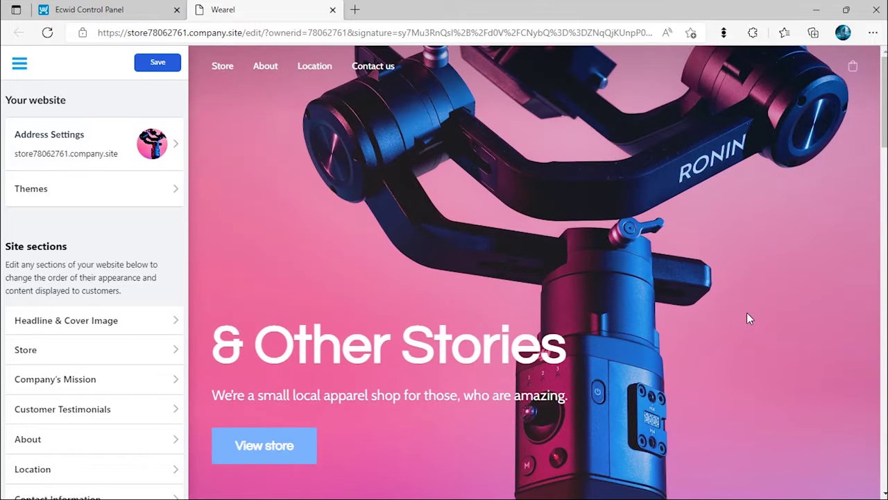
pyautogui.click(166, 321)
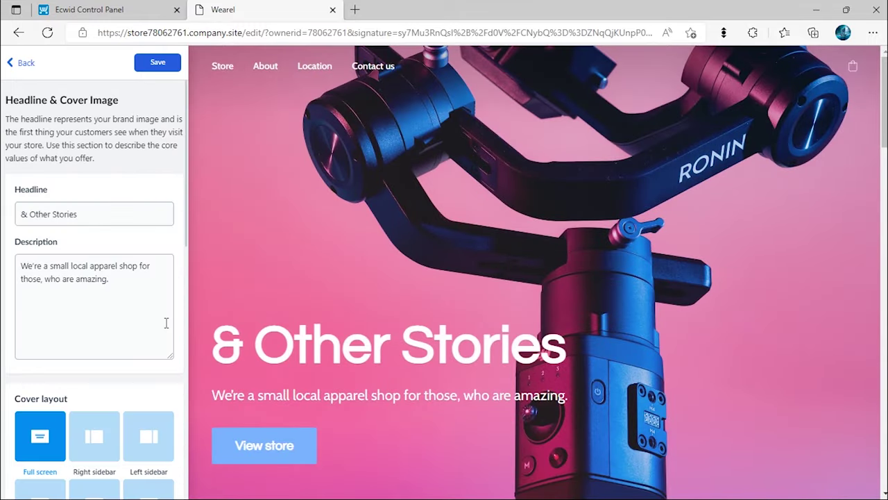
pyautogui.tripleClick(102, 218)
pyautogui.write('Enjoy our Luxury Zone')
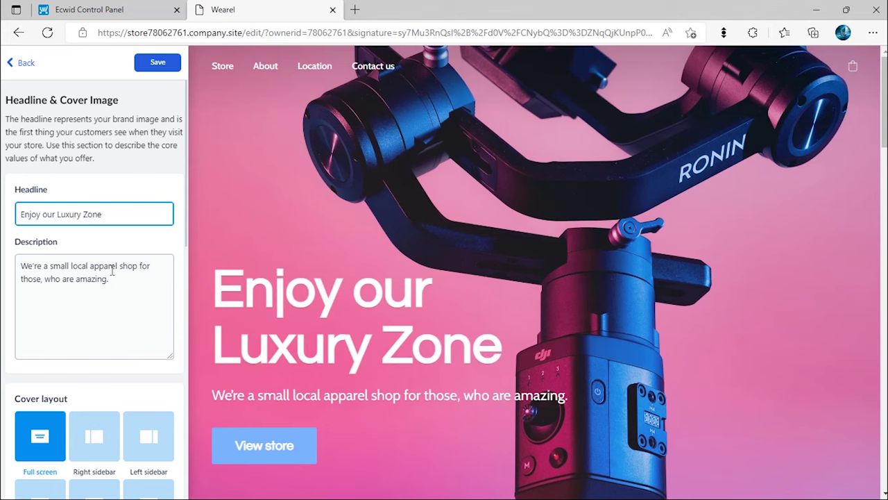
pyautogui.tripleClick(112, 280)
pyautogui.write("Enjoy luxury even if you don't have a lot of money...")
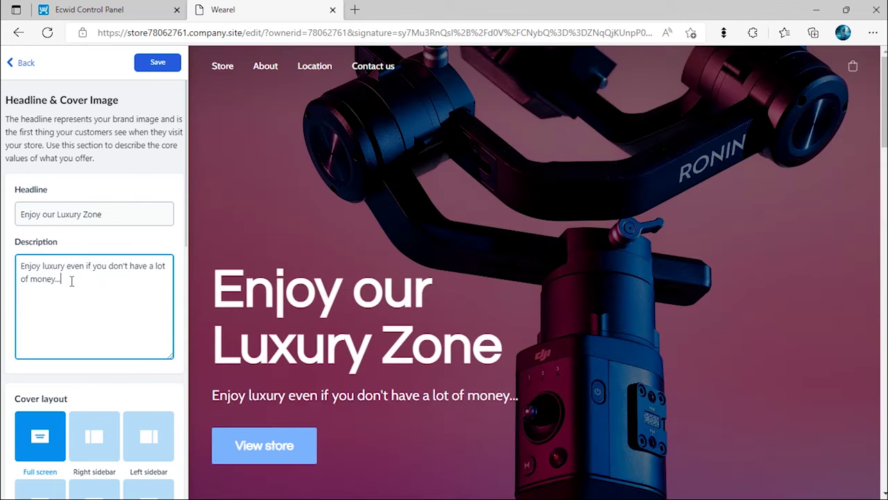
# Step: Preview the Half-screen cover layout, then return to Full screen
pyautogui.scroll(-2, 71, 281)
pyautogui.scroll(-2, 74, 284)
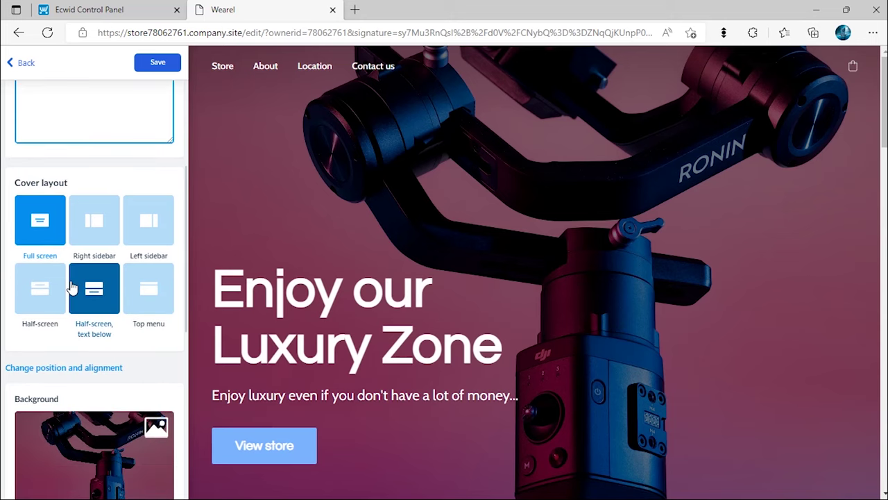
pyautogui.click(95, 292)
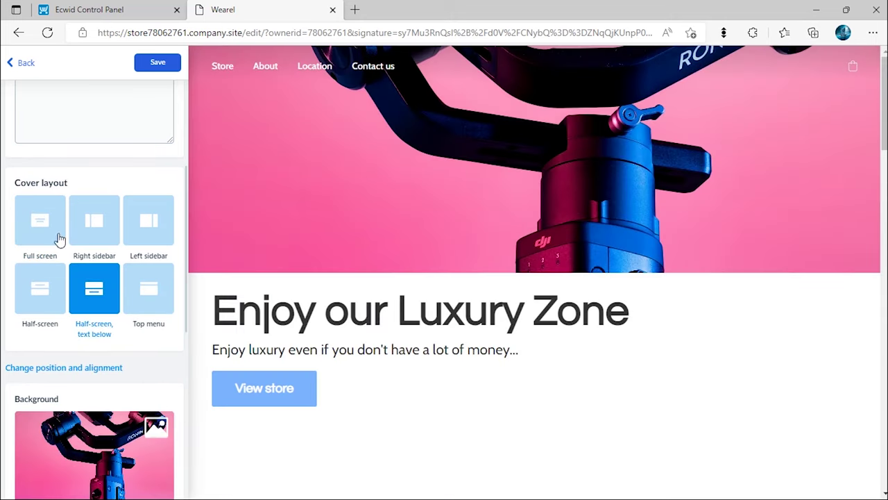
pyautogui.click(52, 233)
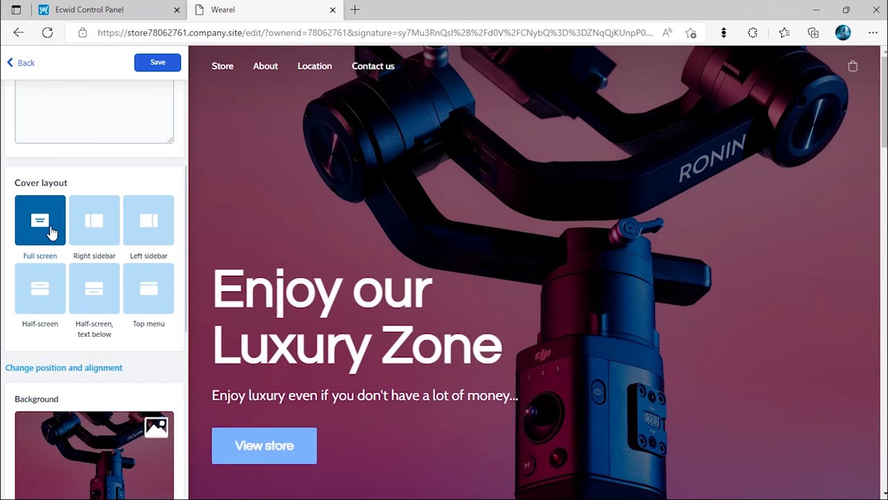
pyautogui.scroll(-3, 53, 233)
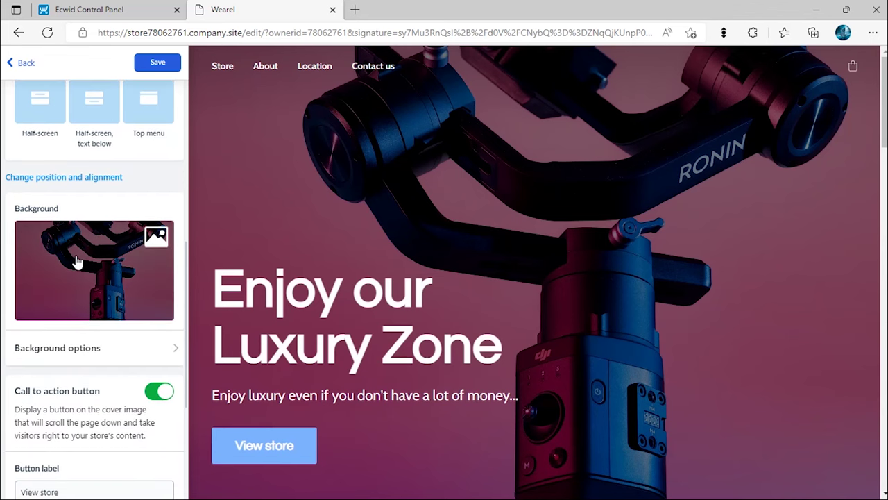
# Step: Upload the 01 IMG photo as the new cover background image
pyautogui.click(92, 274)
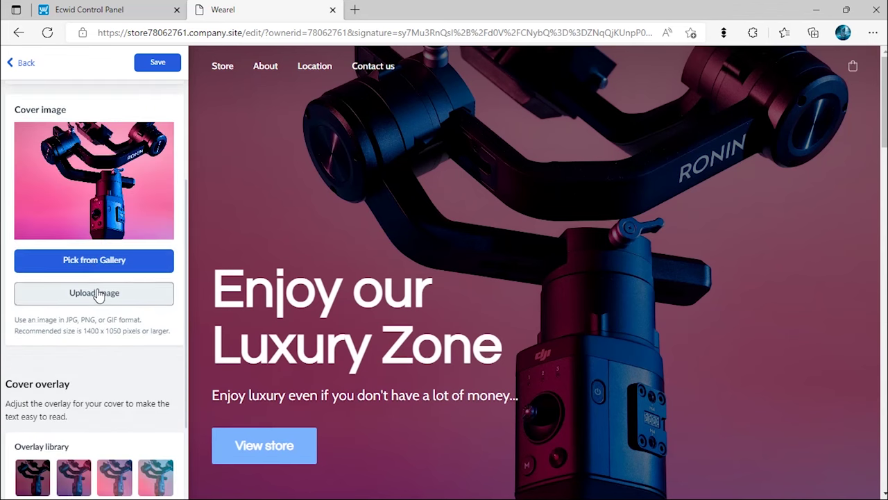
pyautogui.click(97, 295)
pyautogui.click(409, 254)
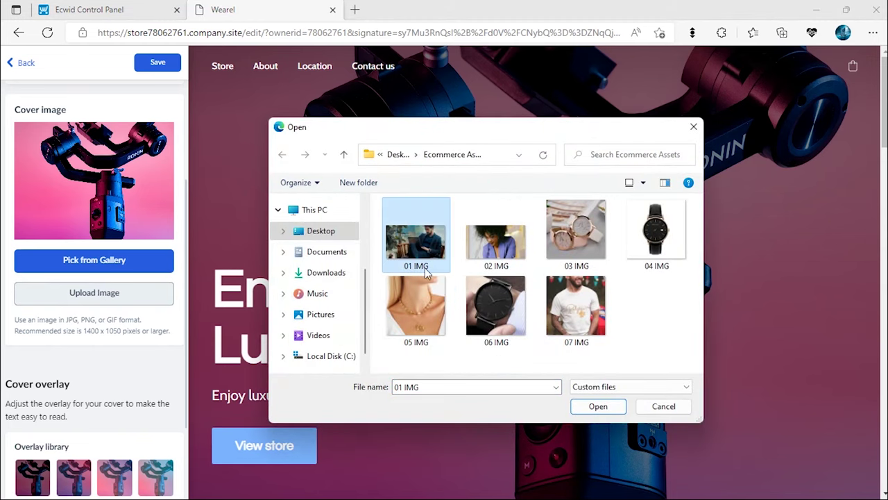
pyautogui.click(594, 404)
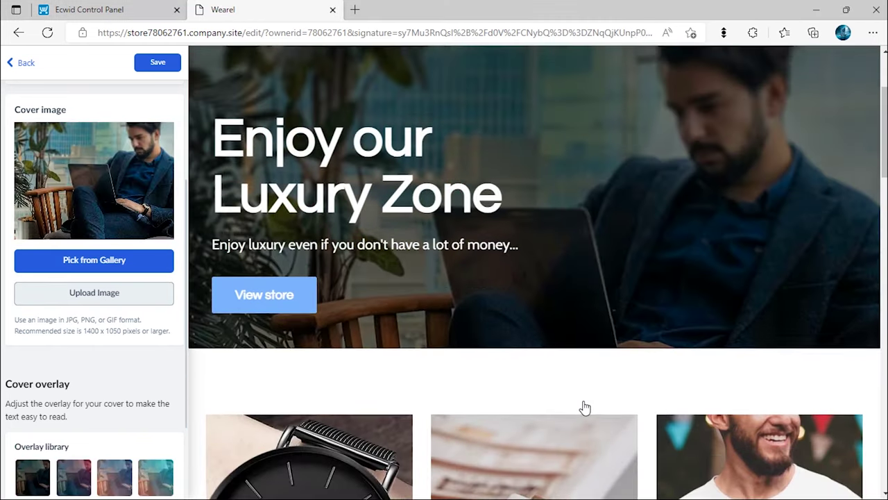
pyautogui.scroll(-1, 585, 407)
pyautogui.scroll(-2, 584, 407)
pyautogui.scroll(-1, 584, 407)
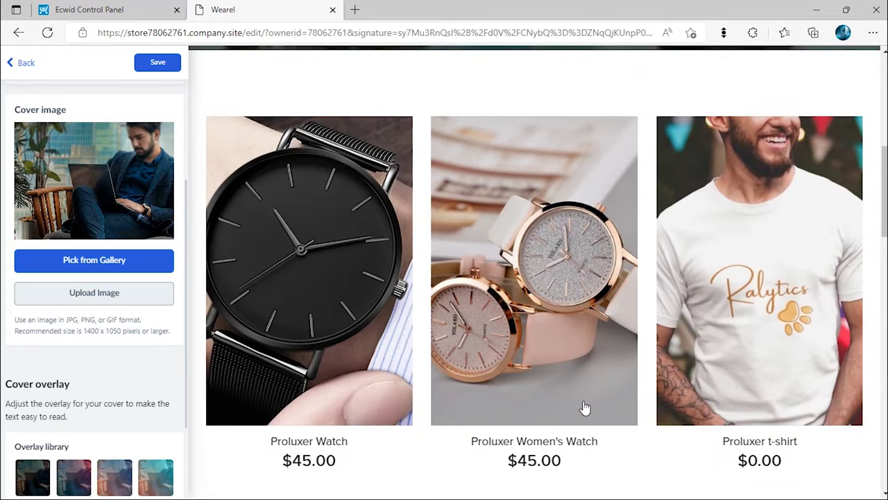
pyautogui.scroll(2, 585, 407)
pyautogui.scroll(3, 585, 408)
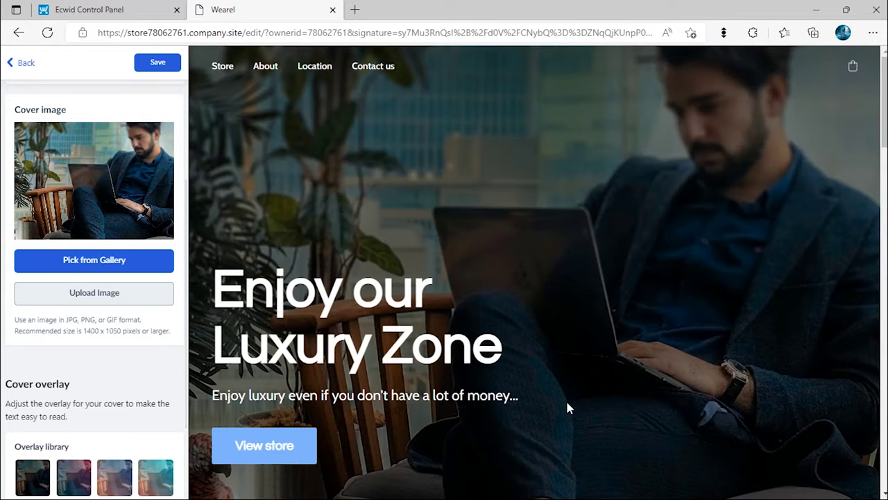
pyautogui.scroll(-2, 184, 419)
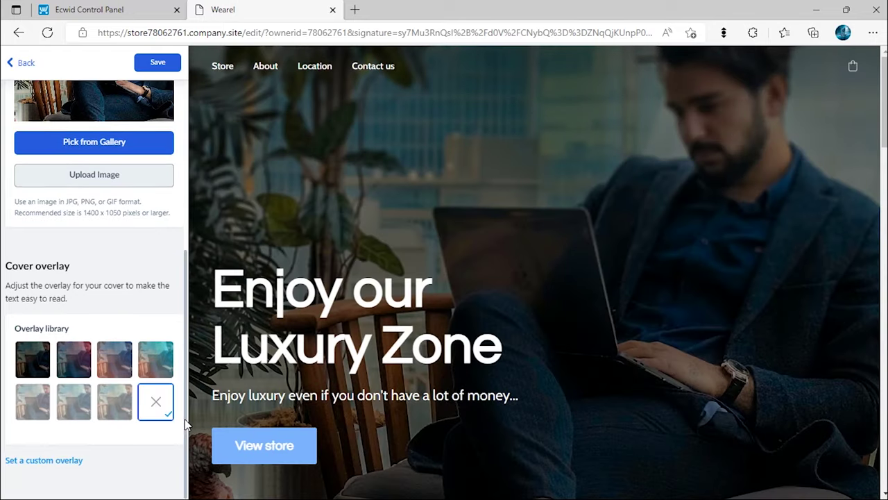
# Step: Apply the dark overlay at 57% opacity and save the cover
pyautogui.click(79, 371)
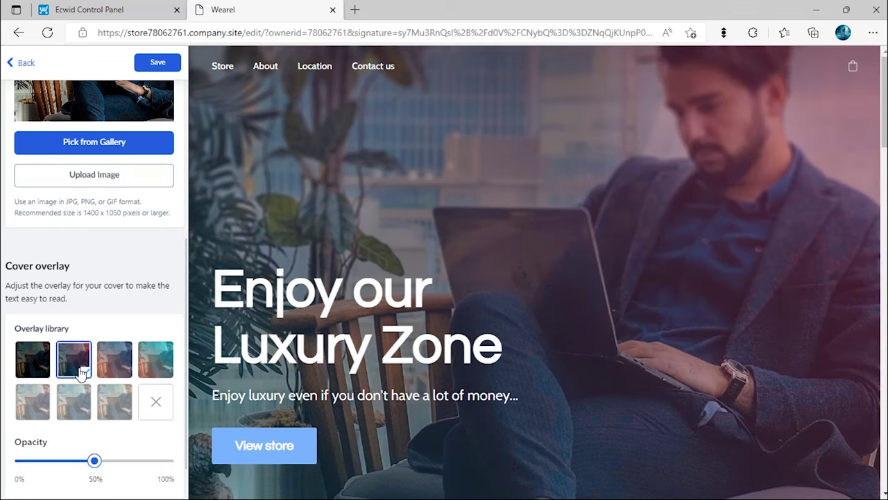
pyautogui.click(112, 371)
pyautogui.click(145, 370)
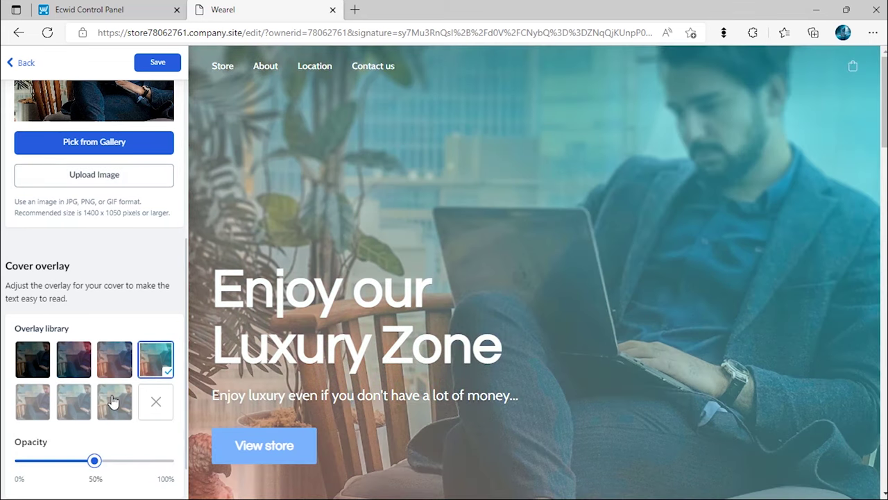
pyautogui.click(113, 401)
pyautogui.click(74, 400)
pyautogui.click(34, 361)
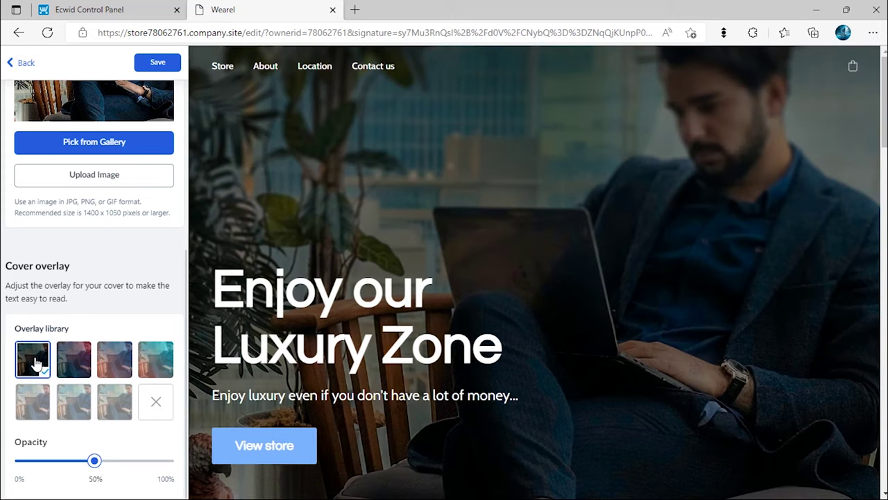
pyautogui.scroll(-1, 34, 362)
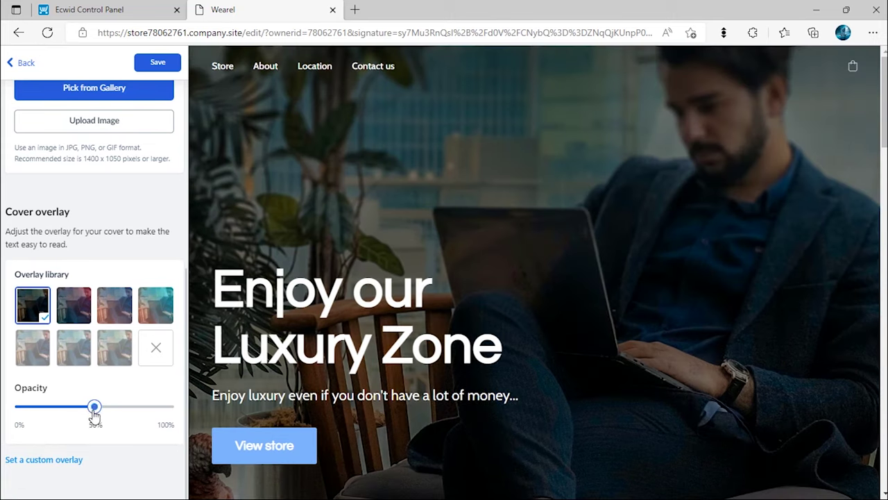
pyautogui.moveTo(95, 408)
pyautogui.mouseDown()
pyautogui.moveTo(63, 408)
pyautogui.moveTo(114, 417)
pyautogui.moveTo(106, 416)
pyautogui.mouseUp()
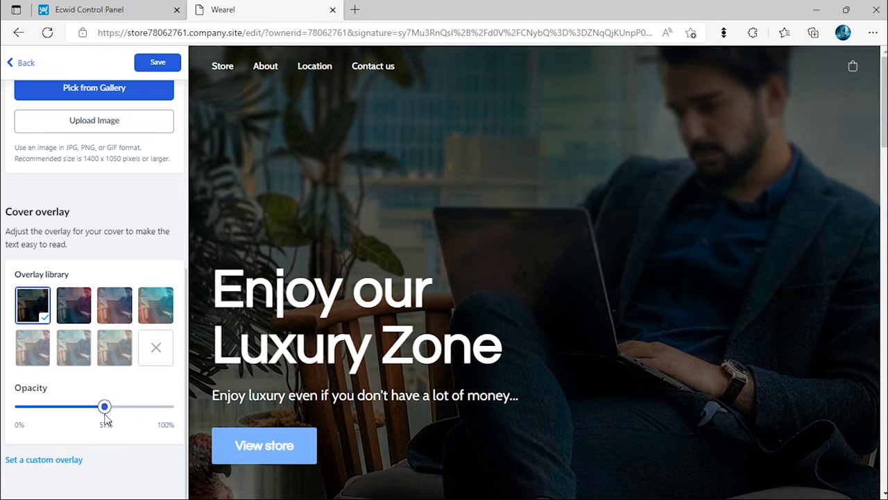
pyautogui.click(157, 63)
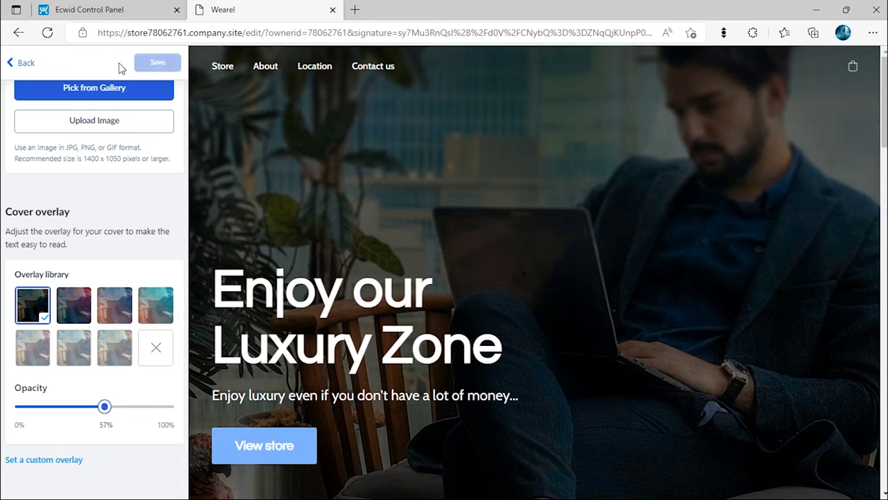
pyautogui.click(25, 63)
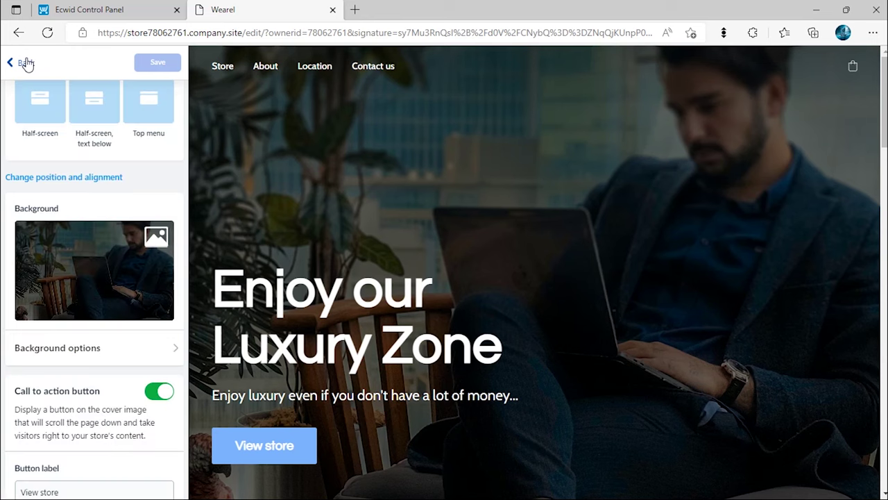
# Step: Review the cover text position and alignment options, keeping alignment Left
pyautogui.click(35, 178)
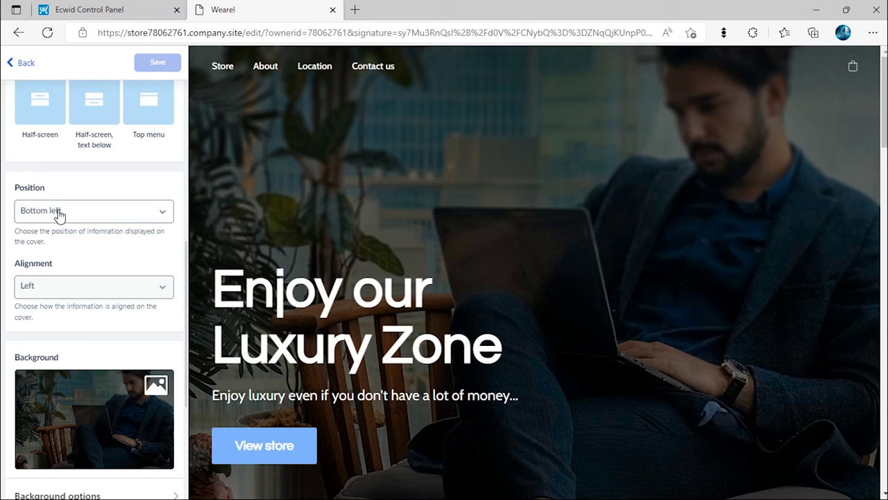
pyautogui.click(69, 214)
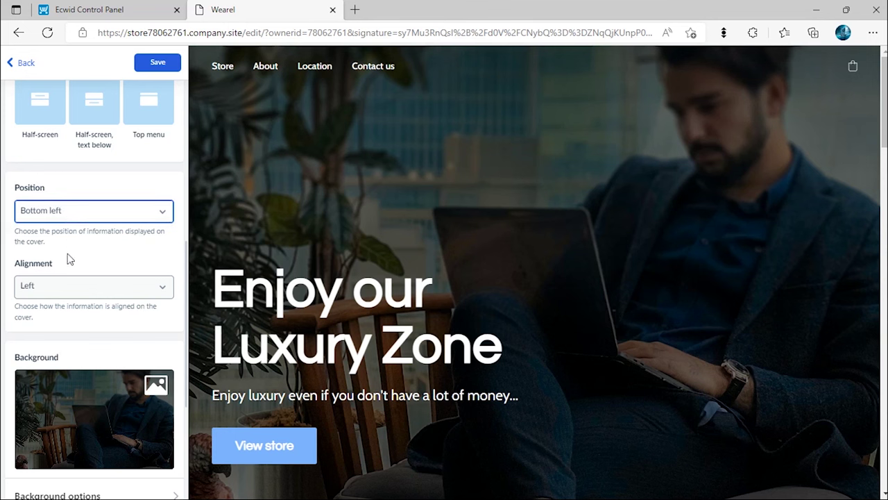
pyautogui.click(66, 290)
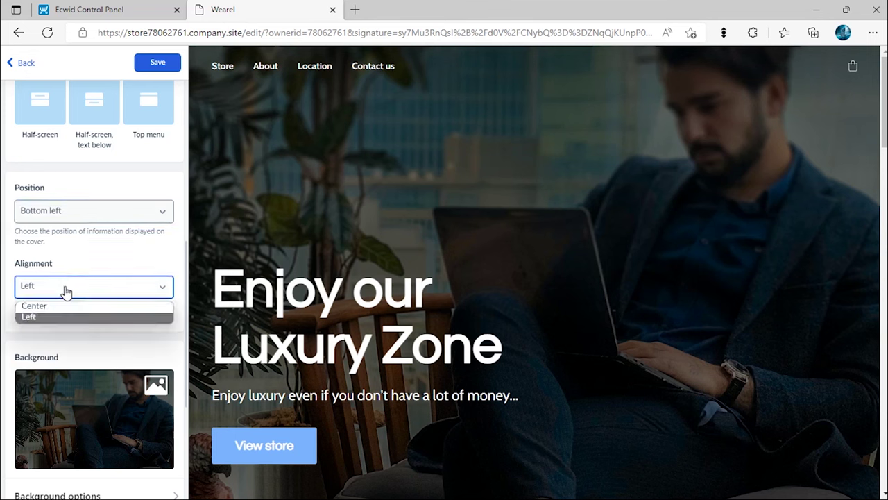
pyautogui.click(66, 290)
# Step: Change the cover button label to 'View all products'
pyautogui.scroll(-2, 66, 292)
pyautogui.scroll(-1, 66, 291)
pyautogui.scroll(-2, 66, 292)
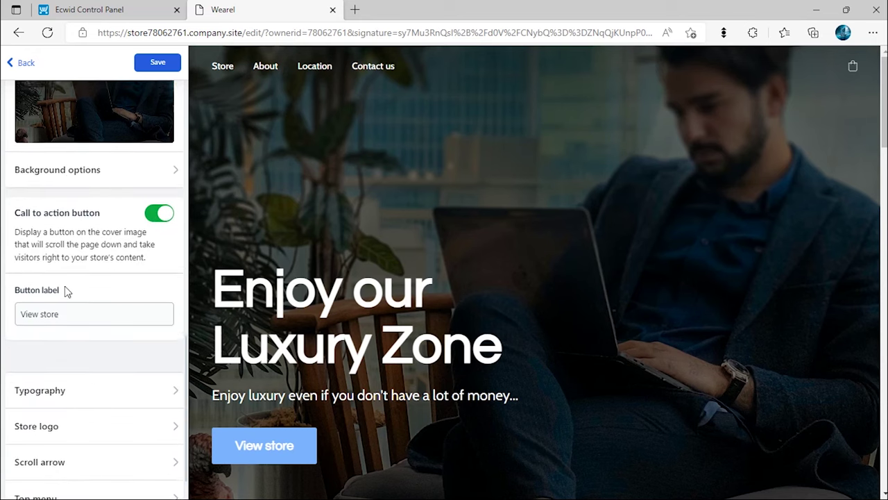
pyautogui.scroll(-1, 66, 290)
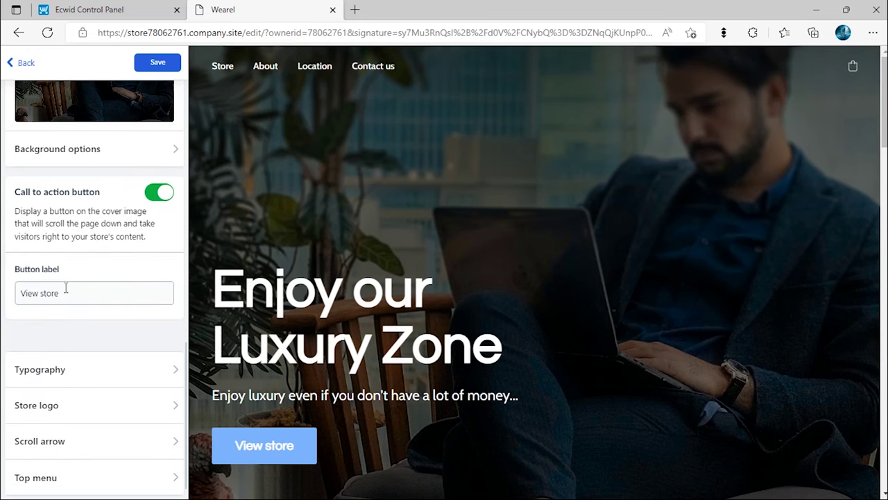
pyautogui.tripleClick(66, 293)
pyautogui.write('View all products')
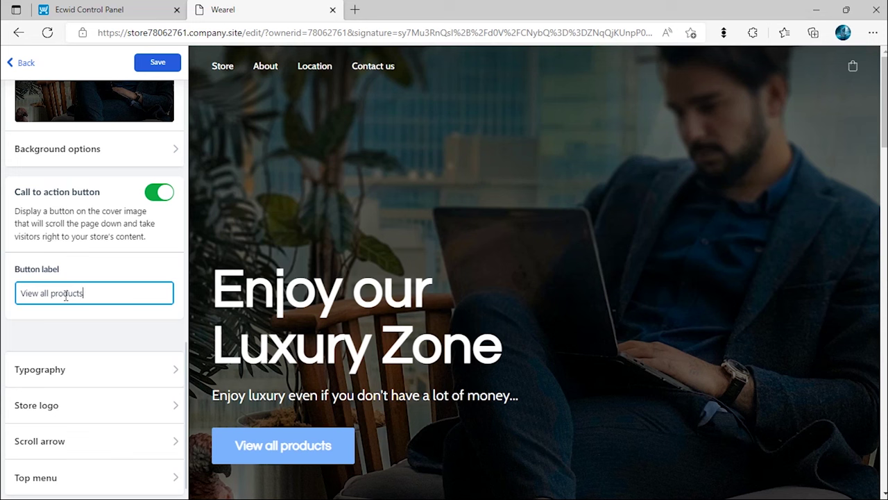
pyautogui.tripleClick(66, 292)
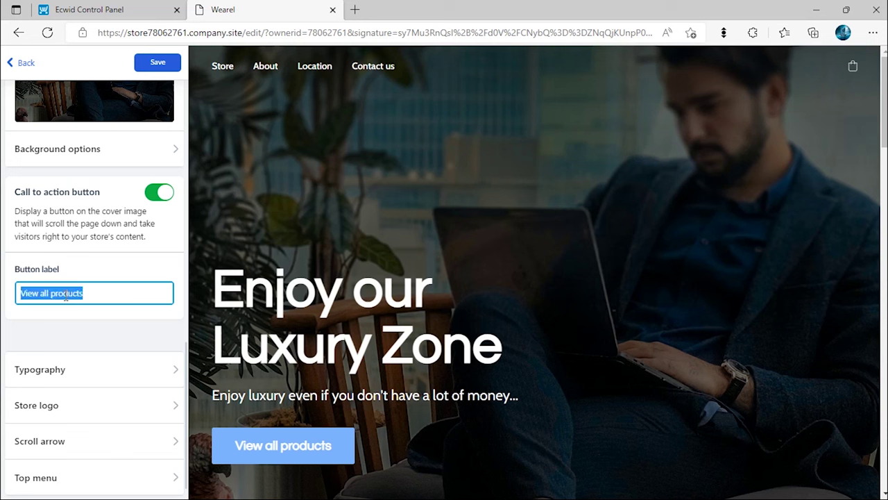
pyautogui.click(64, 293)
pyautogui.scroll(-1, 65, 301)
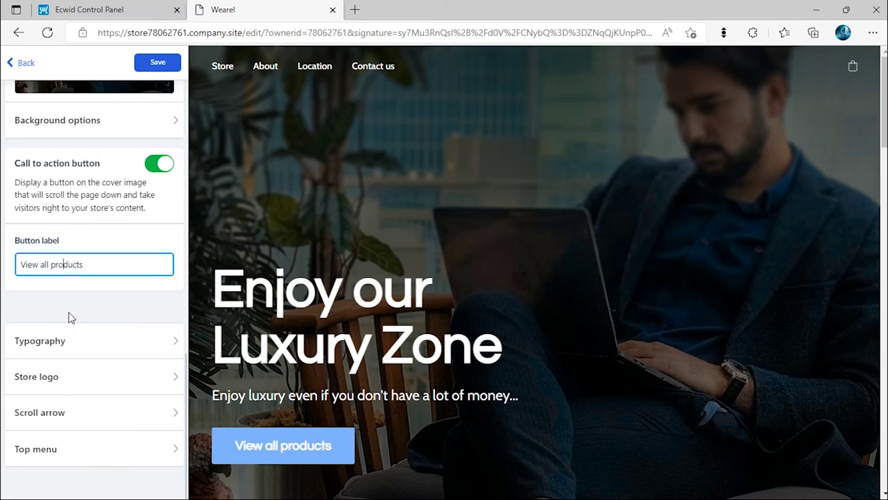
# Step: Review the headline fonts, keeping Questrial as the headline font
pyautogui.click(66, 340)
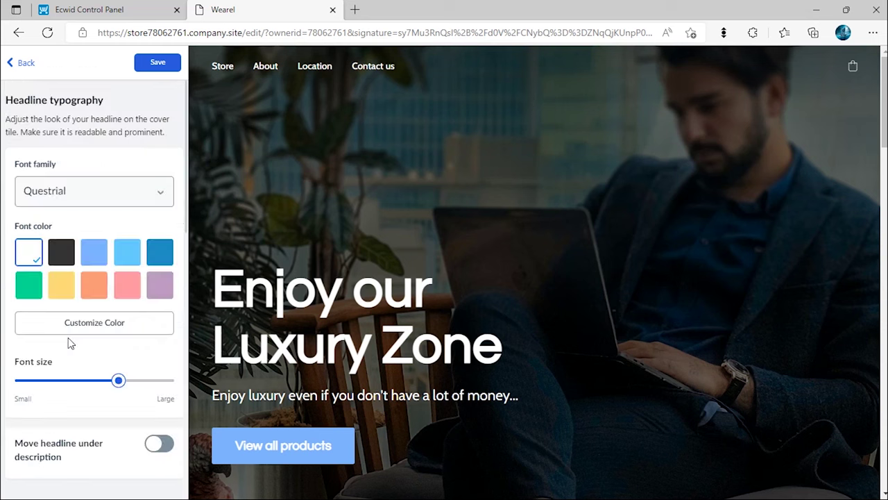
pyautogui.click(83, 200)
pyautogui.click(82, 200)
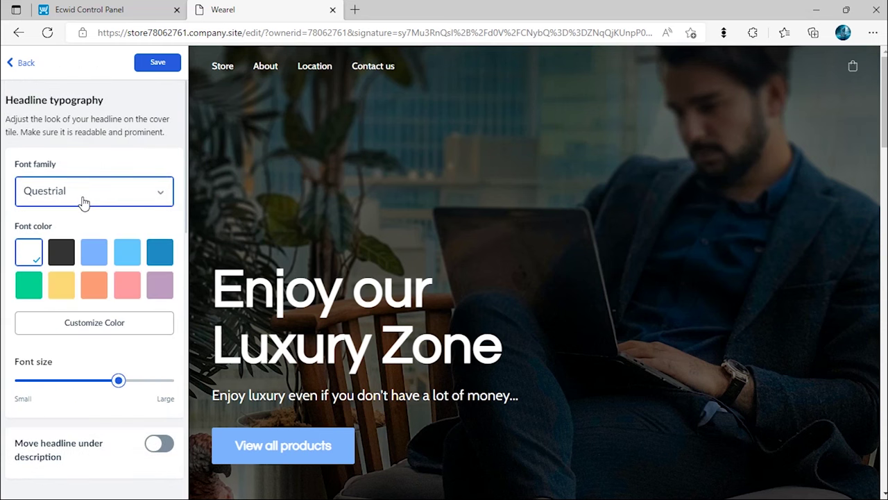
pyautogui.click(21, 69)
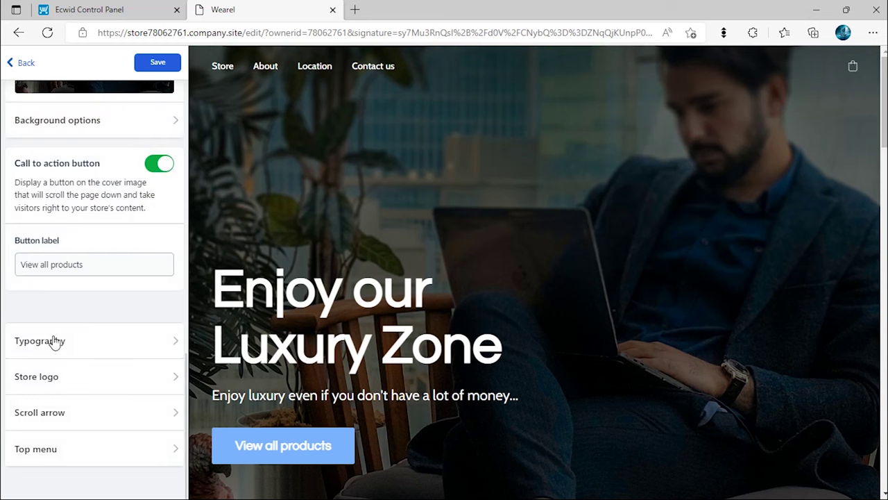
# Step: Upload 03_Proluxer Logo as the store logo and save
pyautogui.click(55, 378)
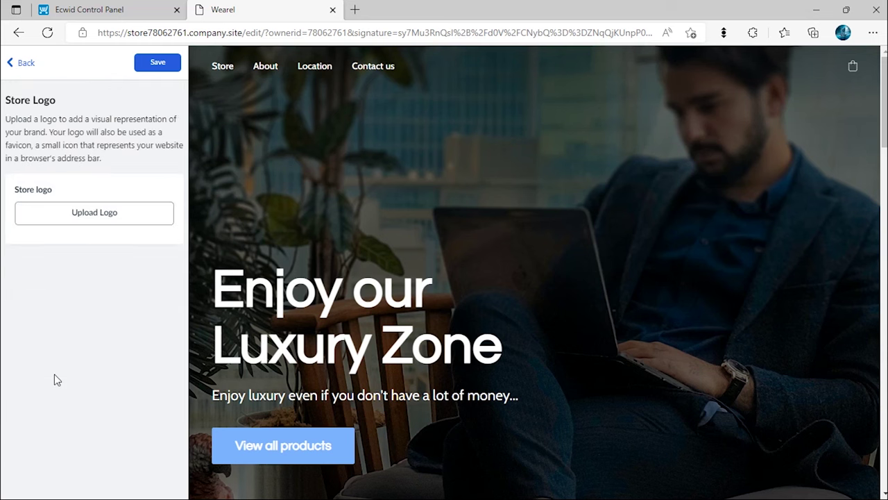
pyautogui.click(90, 221)
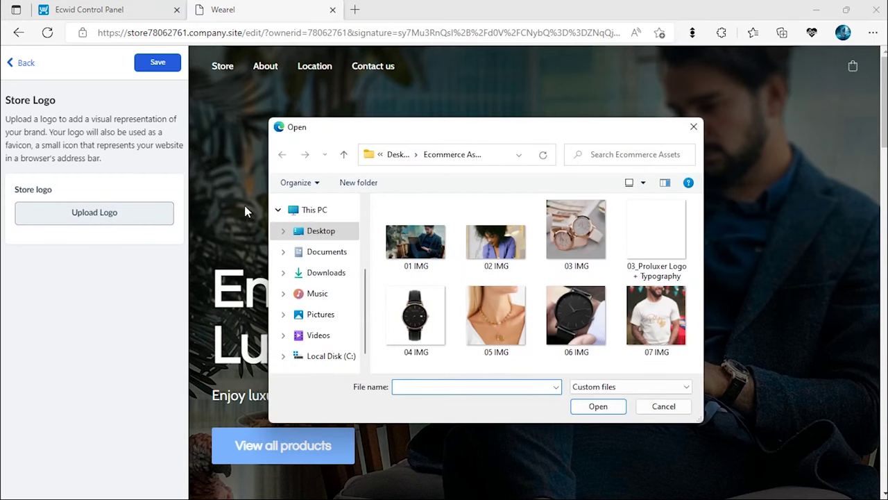
pyautogui.click(656, 233)
pyautogui.click(600, 408)
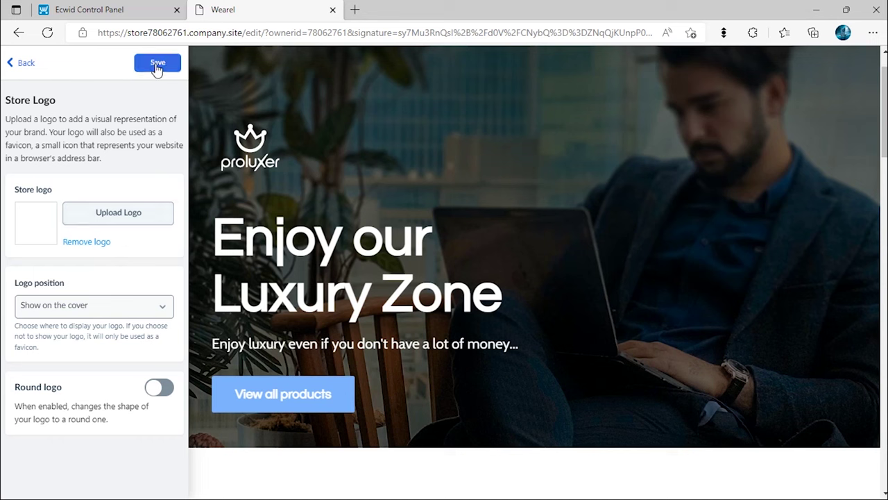
pyautogui.click(157, 64)
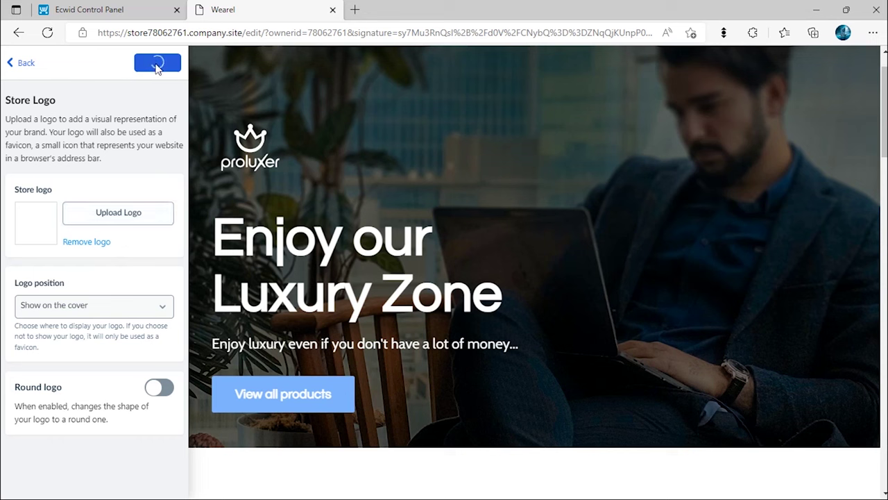
# Step: In Top menu settings, set Social media links to Show on cover and switch off Show navigation
pyautogui.click(26, 63)
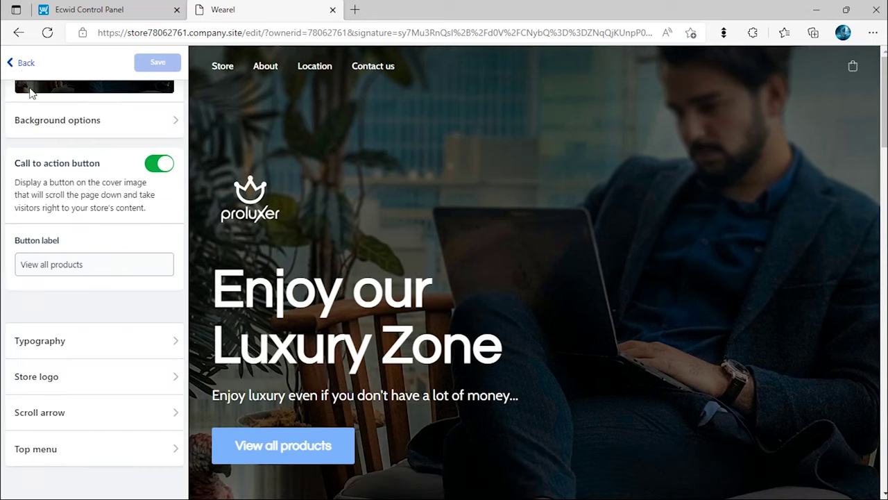
pyautogui.click(70, 451)
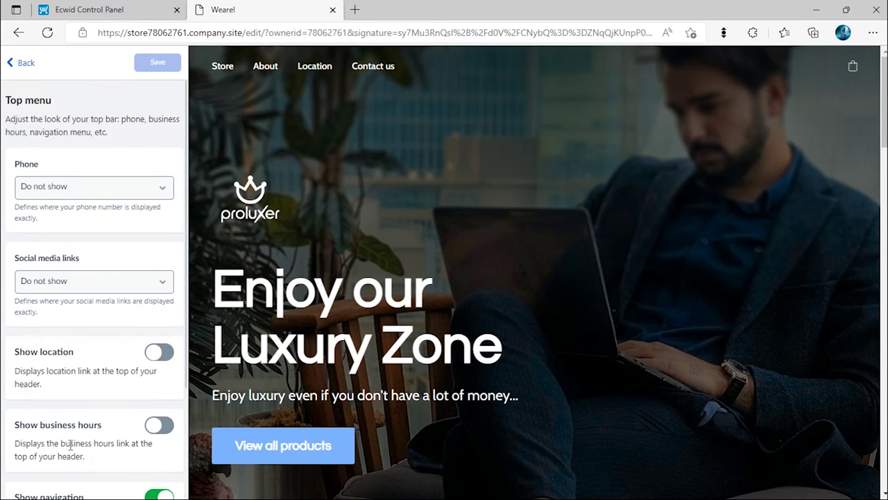
pyautogui.click(93, 290)
pyautogui.click(83, 311)
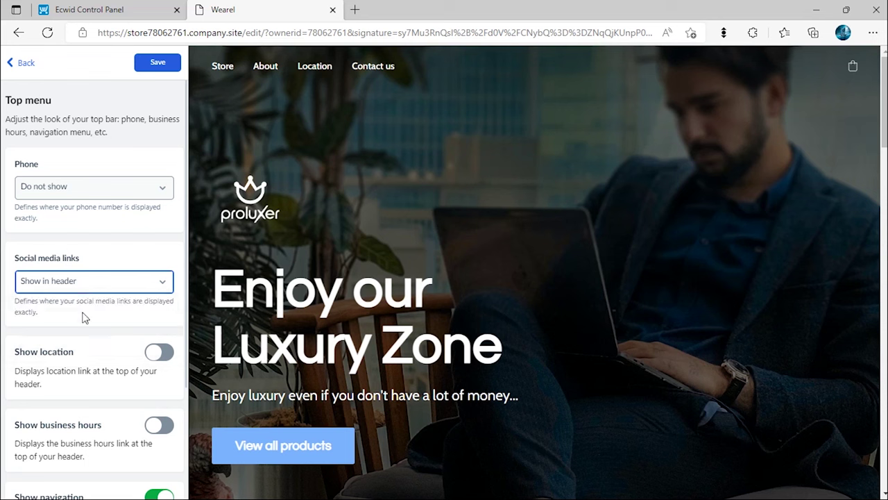
pyautogui.scroll(-2, 77, 330)
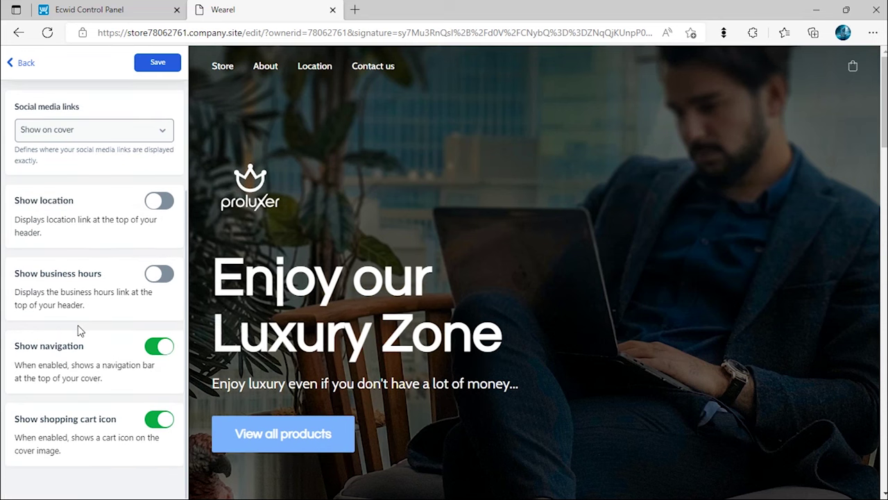
pyautogui.click(159, 351)
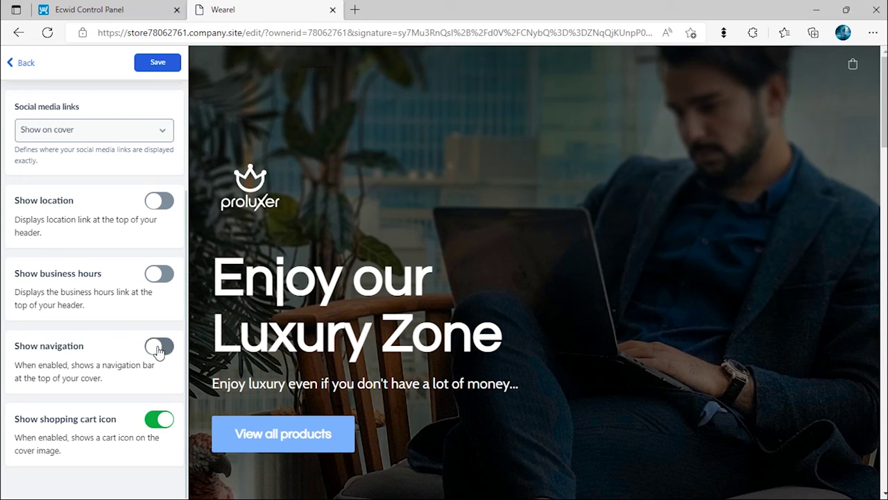
pyautogui.click(25, 63)
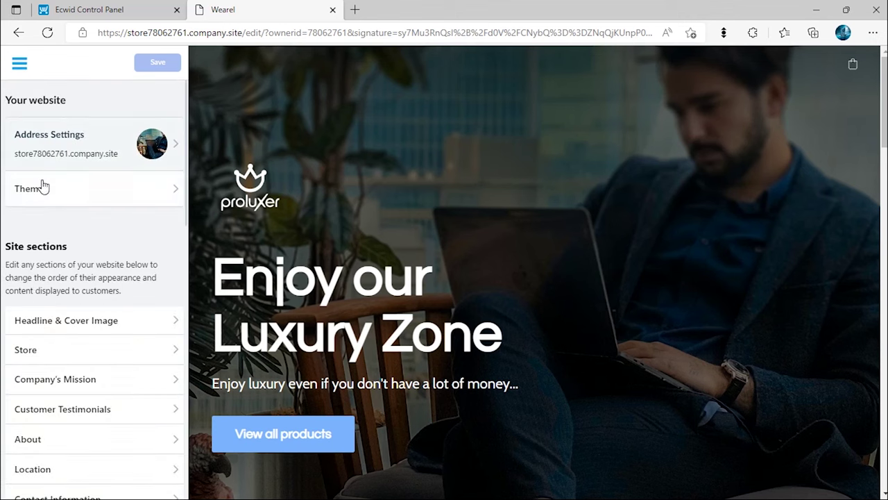
# Step: Try different Store product thumbnail sizes and settle on Large
pyautogui.click(69, 351)
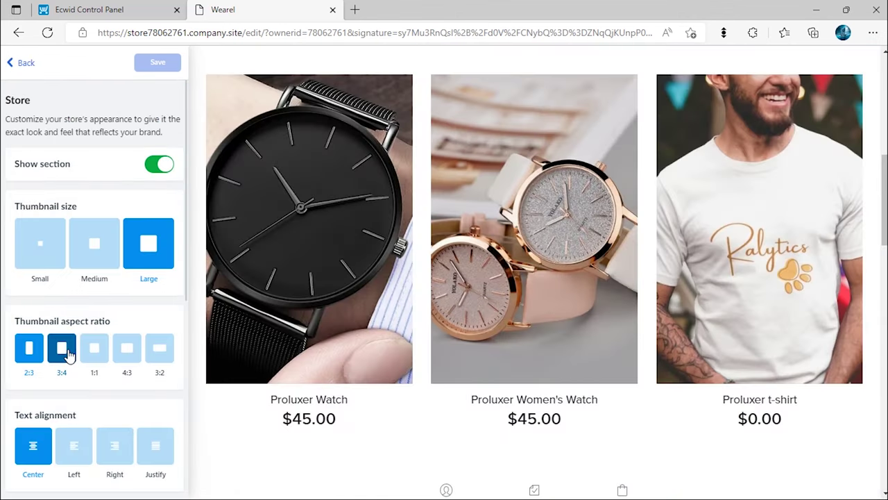
pyautogui.click(96, 255)
pyautogui.click(62, 251)
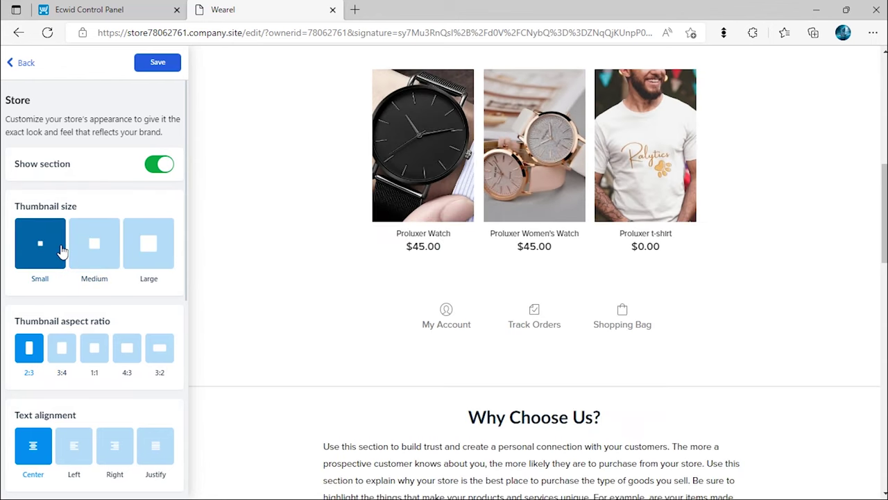
pyautogui.click(84, 240)
pyautogui.click(133, 248)
# Step: Set 4:3 thumbnail aspect ratio, Left text alignment and Product card border, then save
pyautogui.scroll(-1, 130, 250)
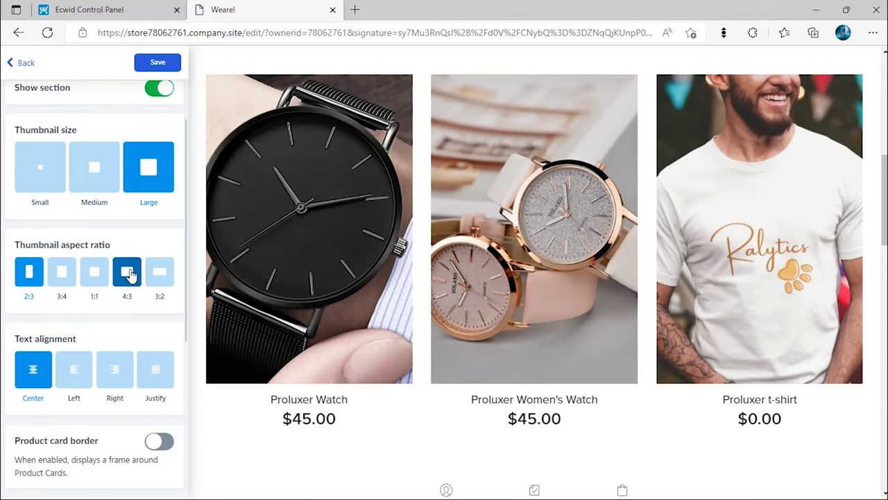
pyautogui.click(131, 275)
pyautogui.scroll(-2, 131, 280)
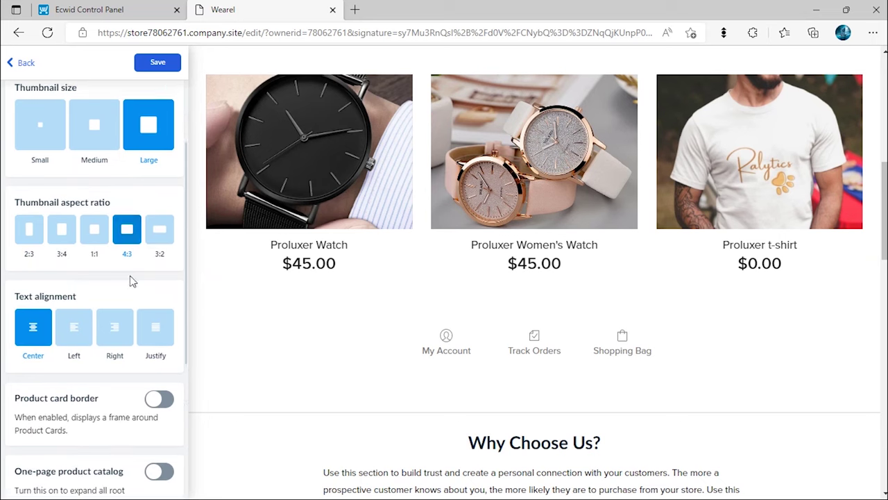
pyautogui.click(82, 259)
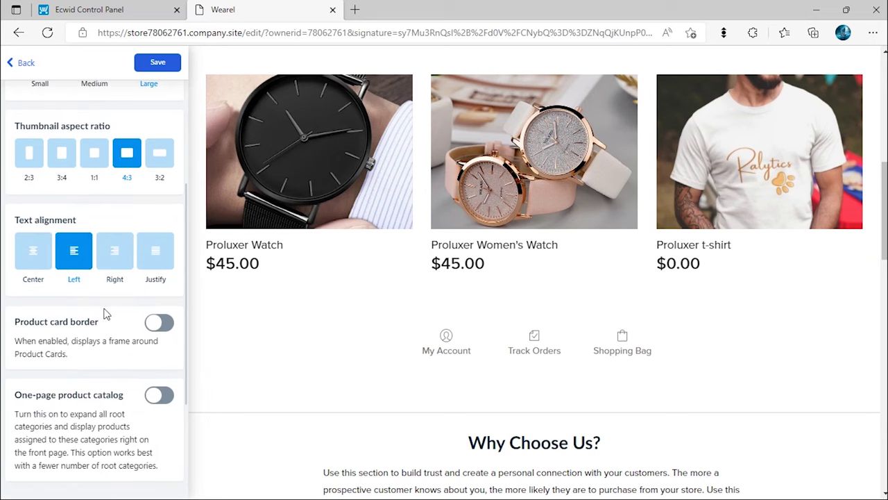
pyautogui.scroll(-1, 106, 314)
pyautogui.click(158, 259)
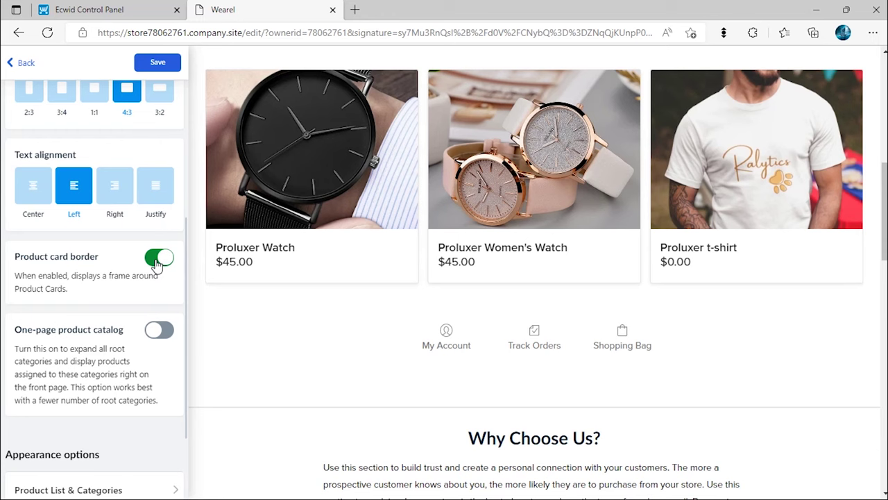
pyautogui.scroll(-2, 157, 265)
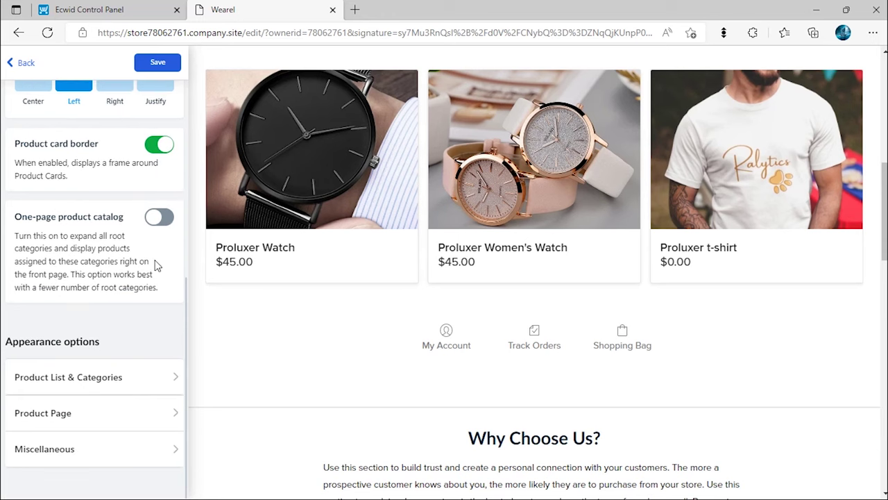
pyautogui.click(157, 66)
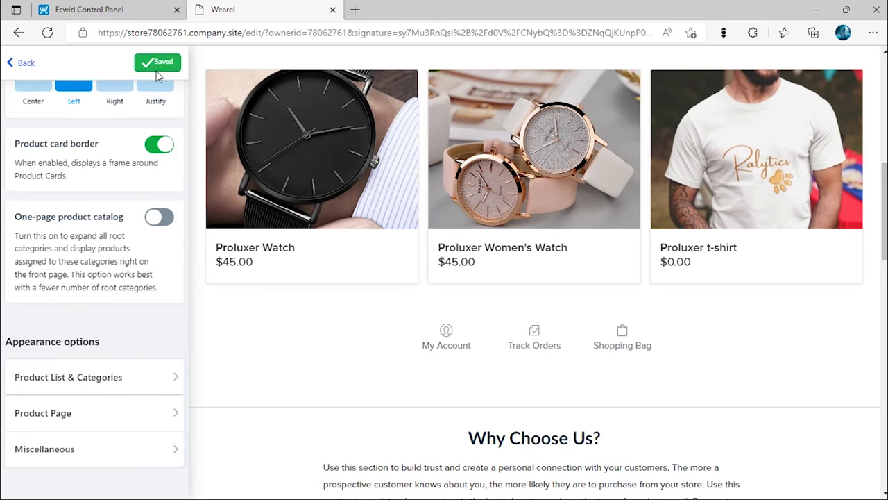
pyautogui.click(20, 64)
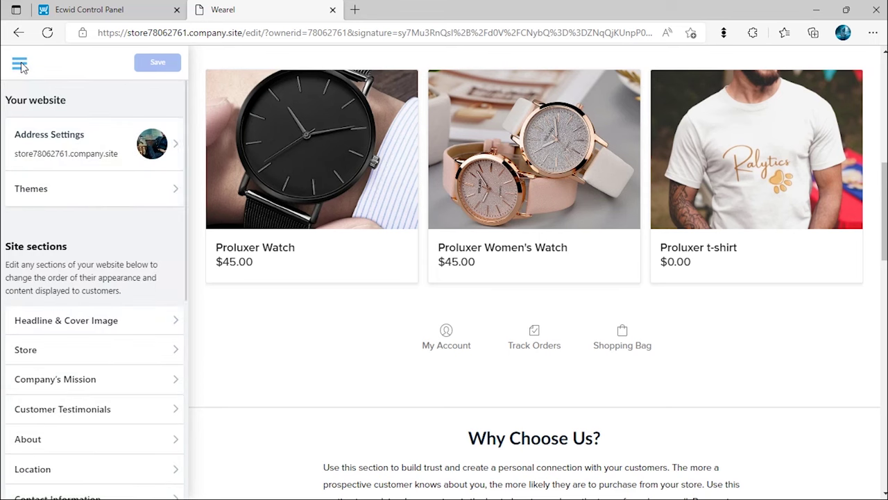
# Step: Turn off Show section for the Company's Mission (Why Choose Us?) block
pyautogui.click(95, 380)
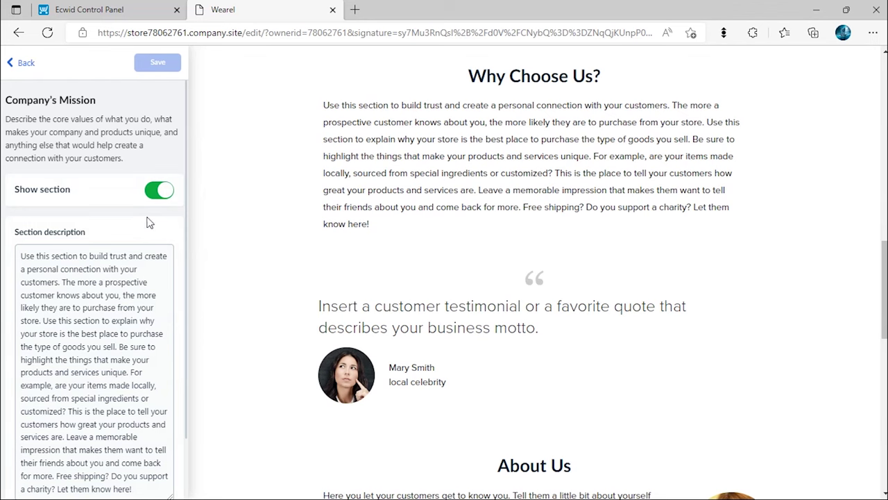
pyautogui.click(159, 189)
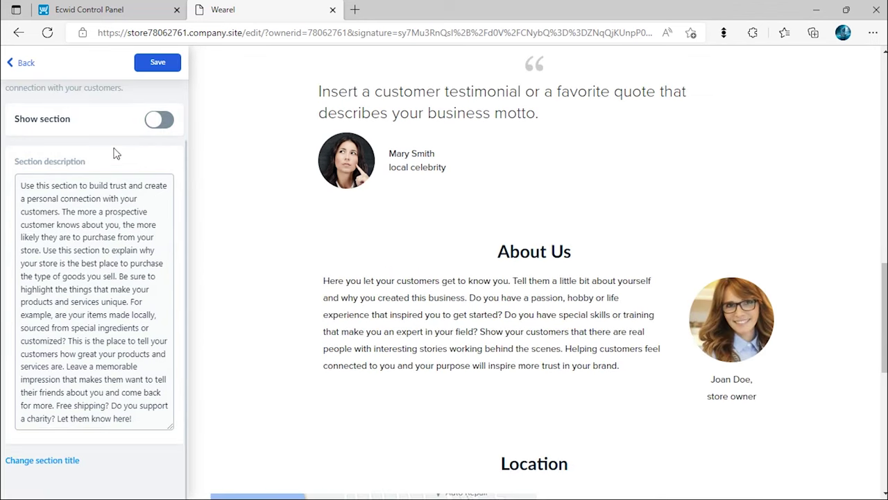
pyautogui.click(21, 63)
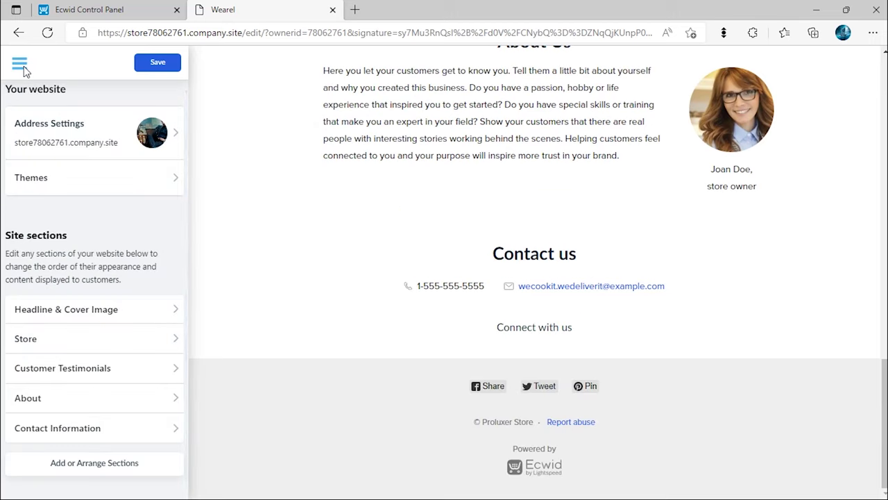
# Step: Enter 'your url' as the Facebook, Twitter and Instagram links in Contact Information and save
pyautogui.click(78, 428)
pyautogui.scroll(-5, 79, 437)
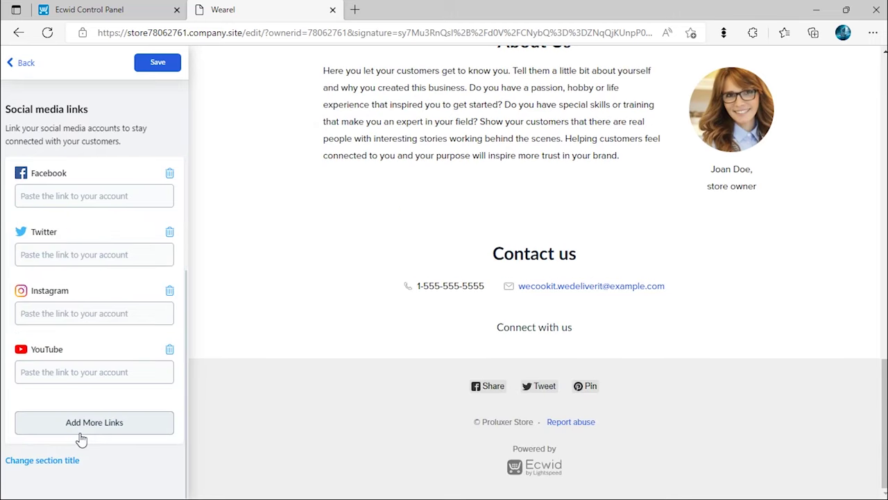
pyautogui.click(68, 196)
pyautogui.write('your url')
pyautogui.click(67, 250)
pyautogui.write('your url')
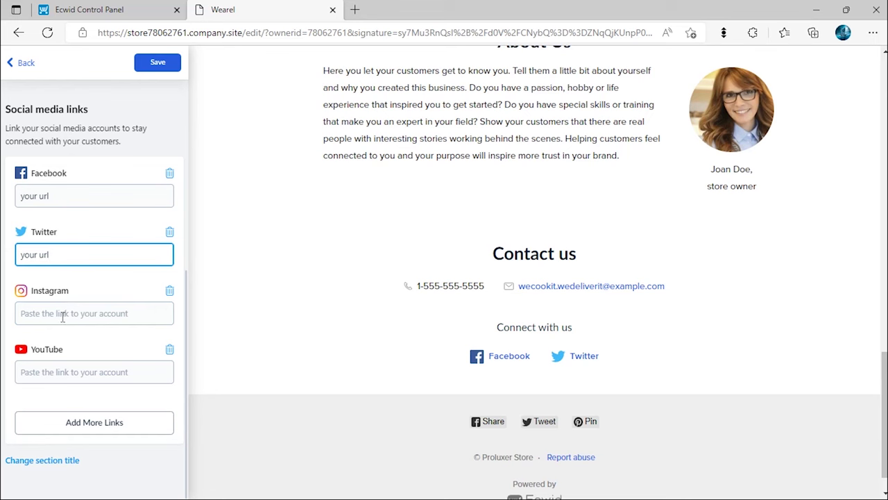
pyautogui.click(62, 314)
pyautogui.write('your url')
pyautogui.click(154, 64)
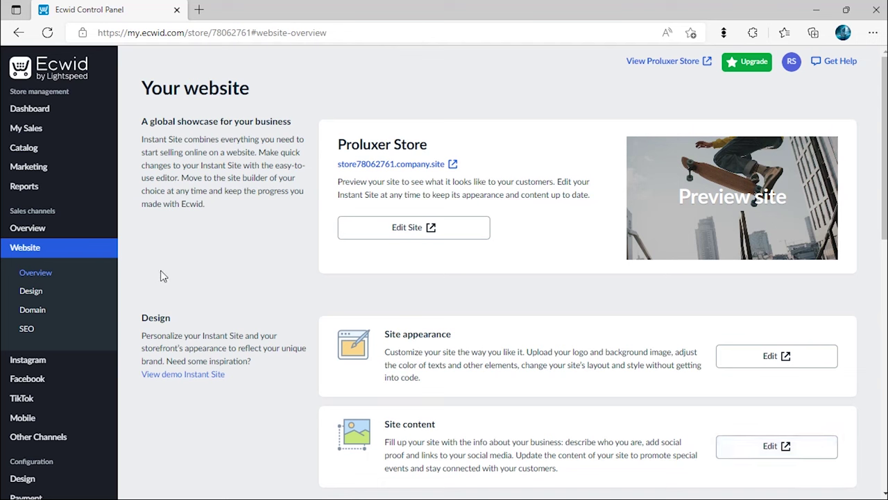
# Step: Scroll the Your website page down to the Domain name and site address section
pyautogui.scroll(-3, 161, 272)
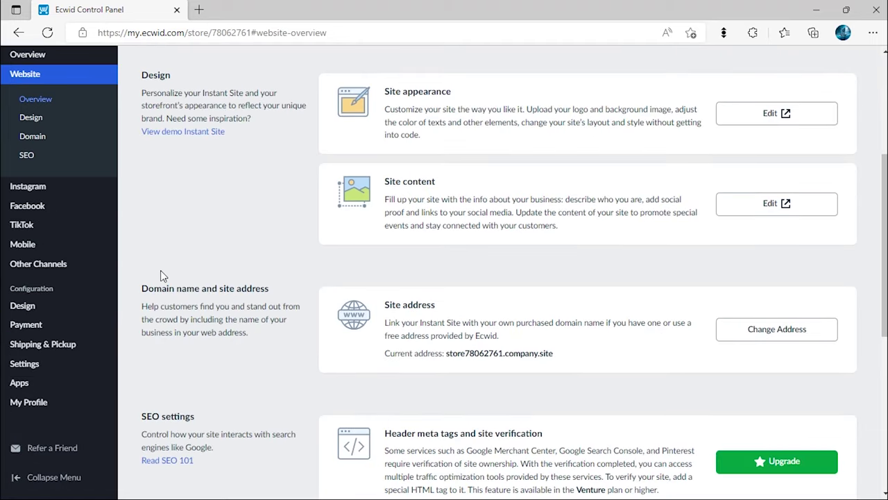
# Step: Replace the numbered subdomain with 'proluxer' via Change Address and save
pyautogui.click(748, 332)
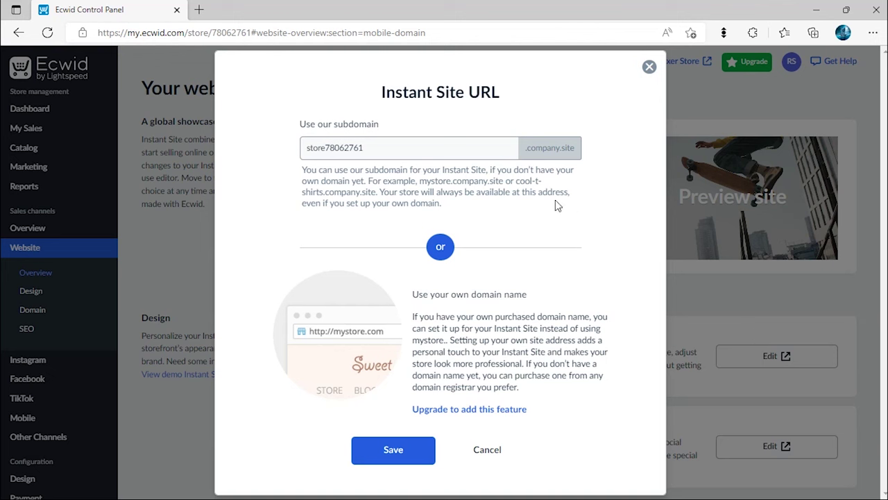
pyautogui.tripleClick(470, 153)
pyautogui.write('proluxer')
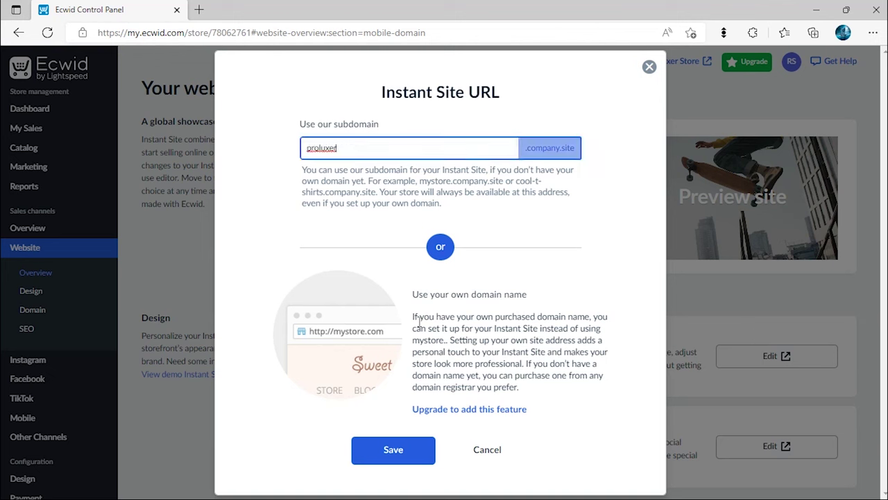
pyautogui.click(396, 450)
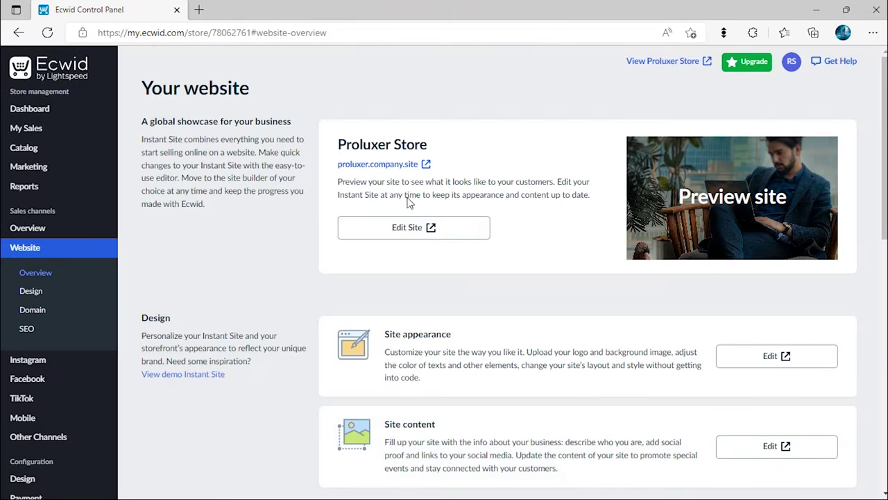
# Step: Open the proluxer.company.site link and scroll through the live storefront
pyautogui.click(410, 170)
pyautogui.scroll(-3, 571, 296)
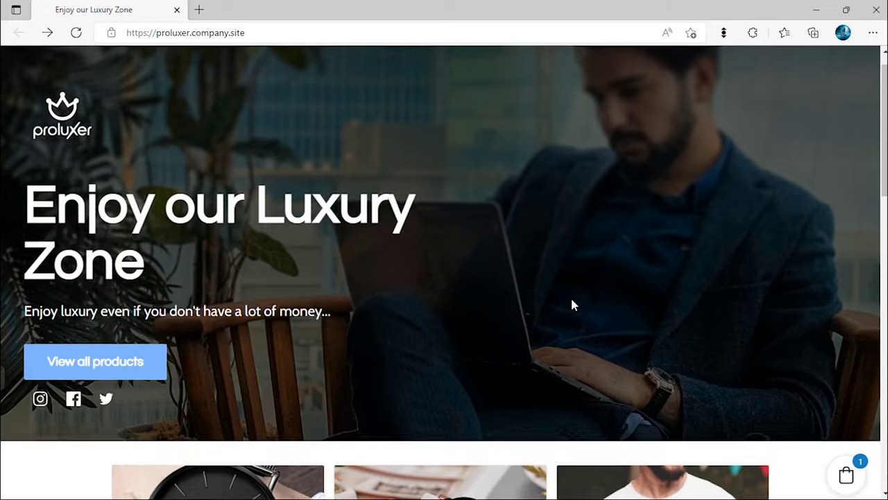